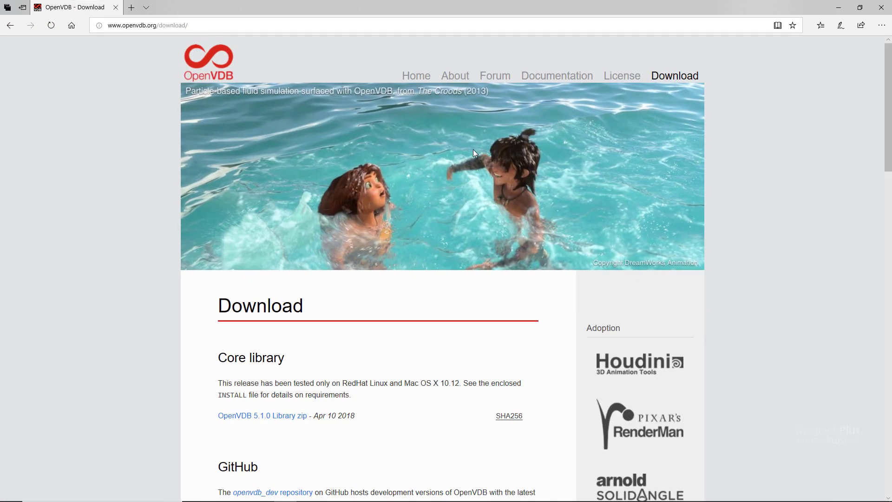
- Scroll the OpenVDB Download page to the Sample models gallery showing the fire.vdb sample
scroll(170, 150, down, 15)
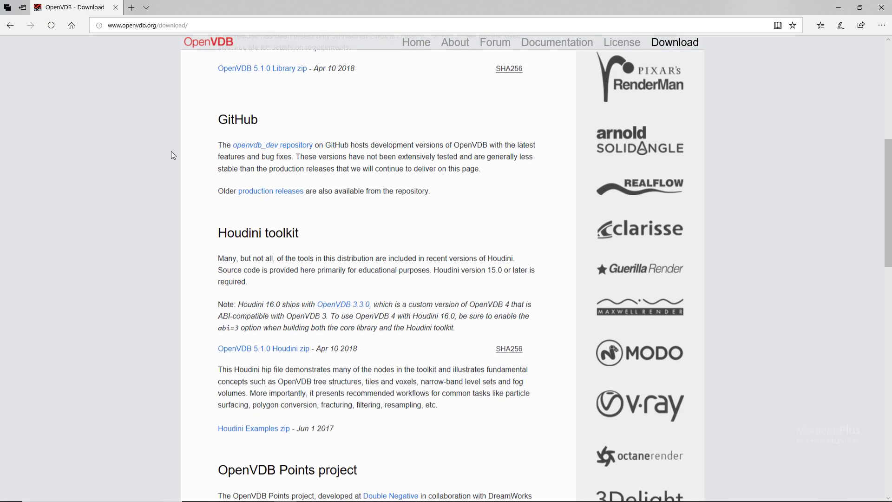
scroll(171, 152, down, 8)
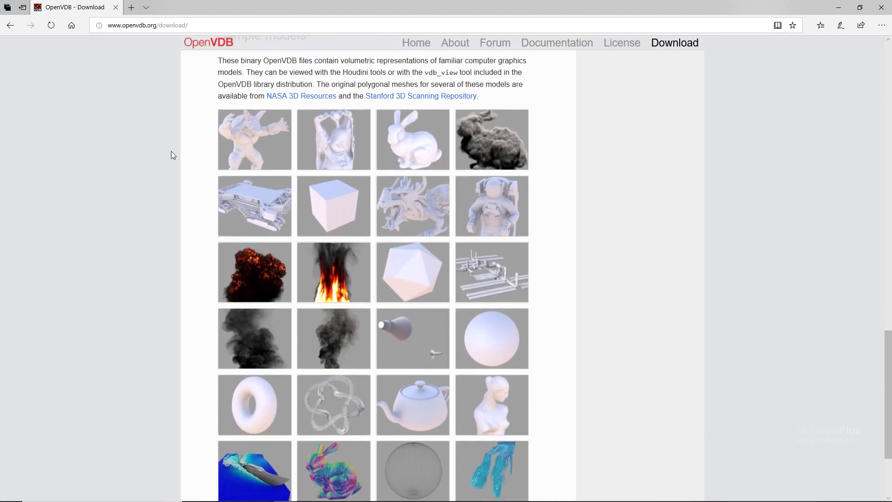
scroll(171, 152, up, 2)
drag(210, 102, 325, 107)
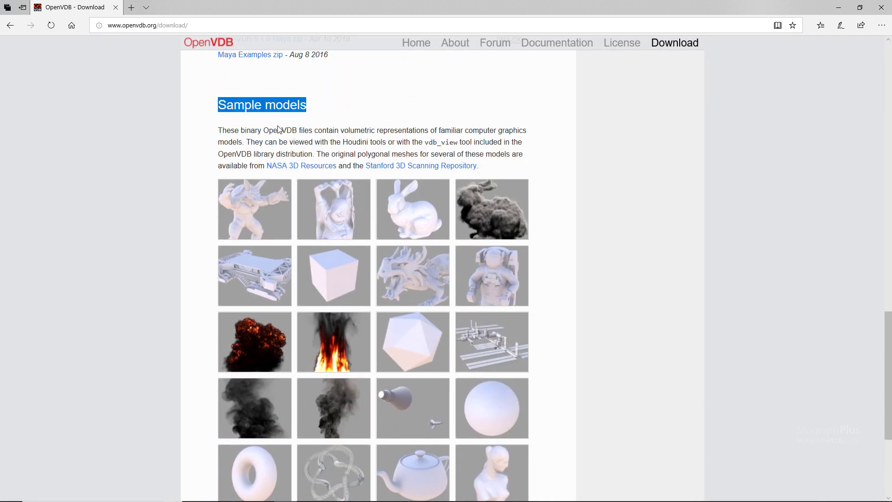
scroll(280, 130, down, 3)
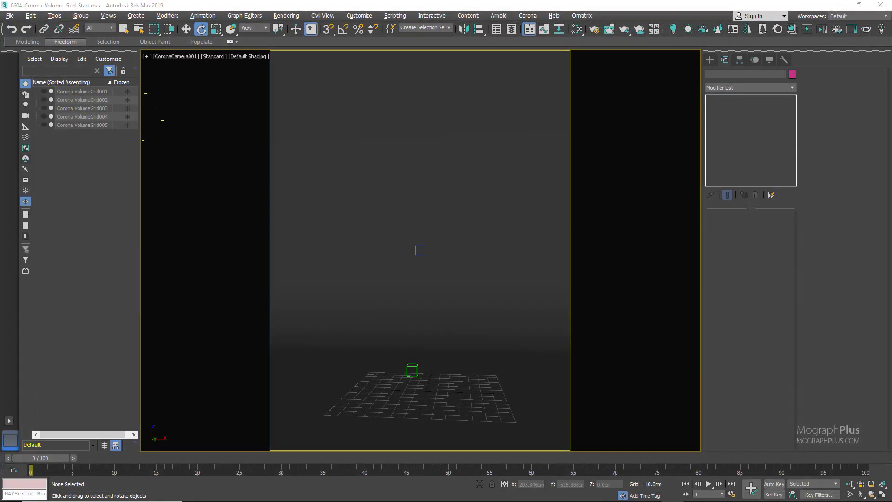
- Check the openVDB folder via Project Files, select all seven .vdb files, and close Explorer
key(alt+Tab)
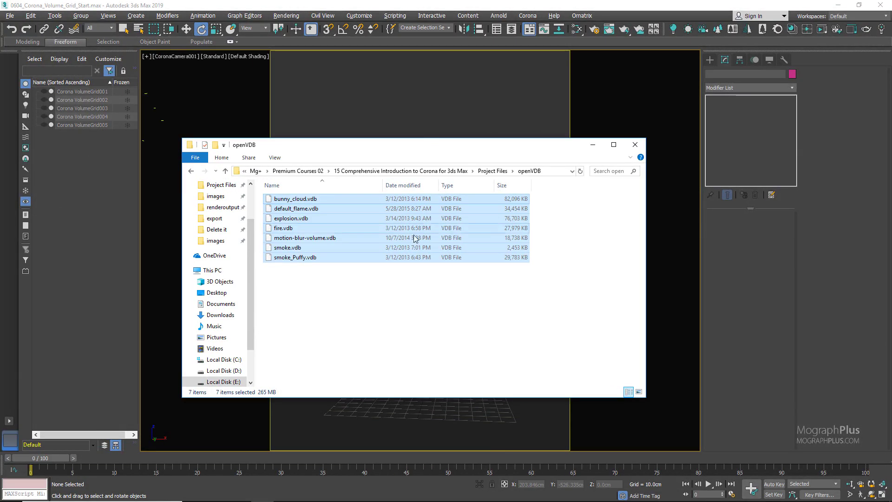
click(493, 171)
double_click(302, 268)
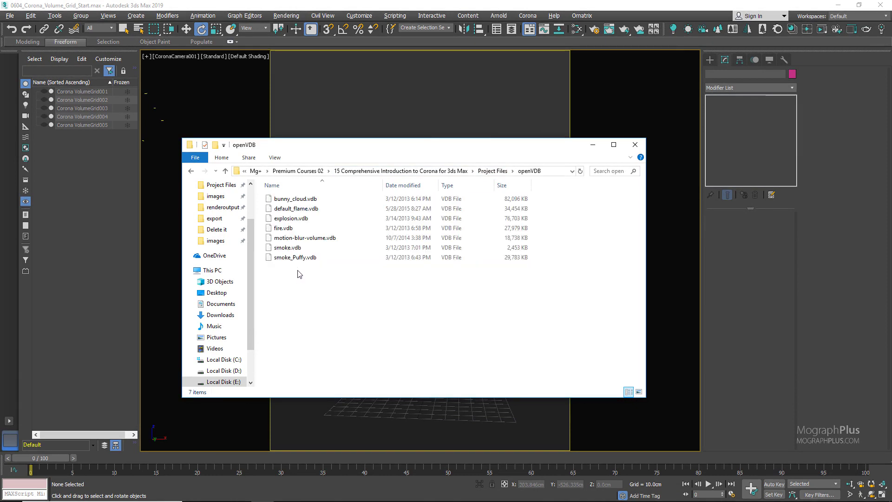
drag(297, 281, 308, 204)
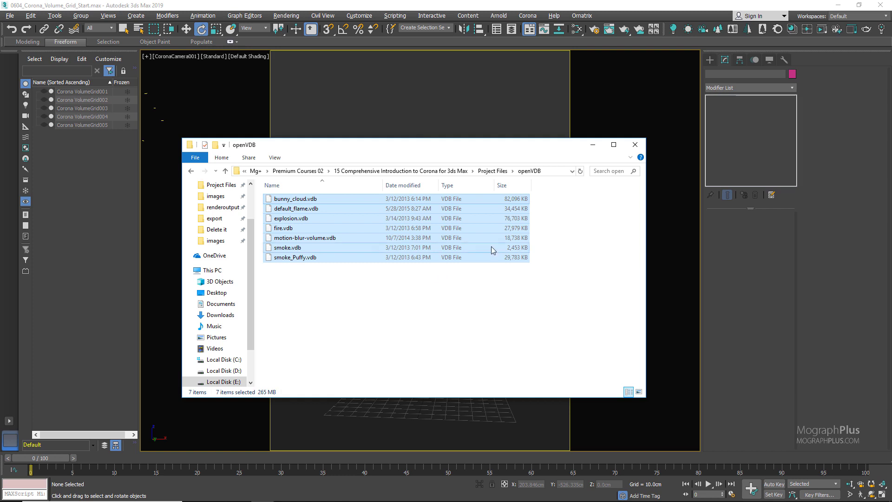
click(635, 145)
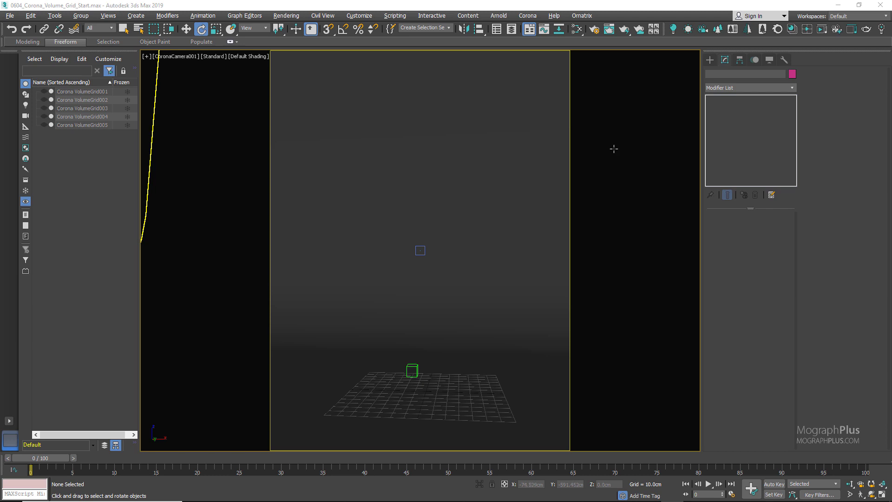
- Select BackDrop and frame the whole studio setup in a Perspective view
click(687, 70)
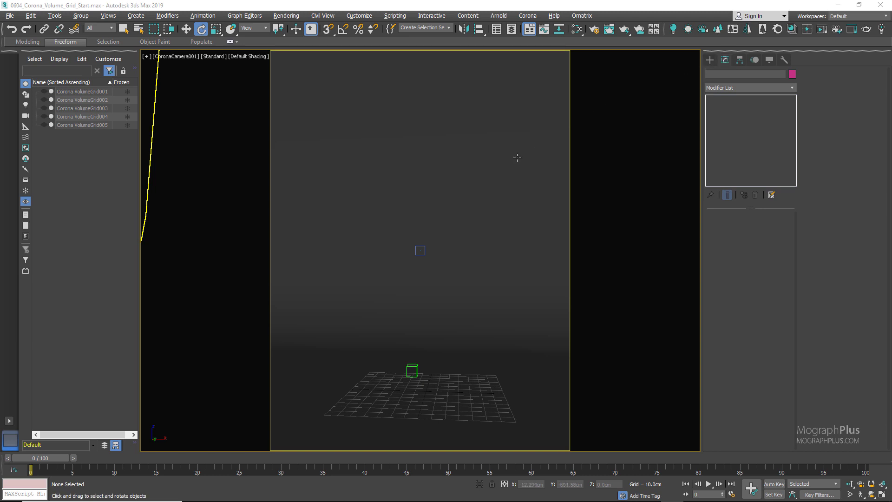
key(p)
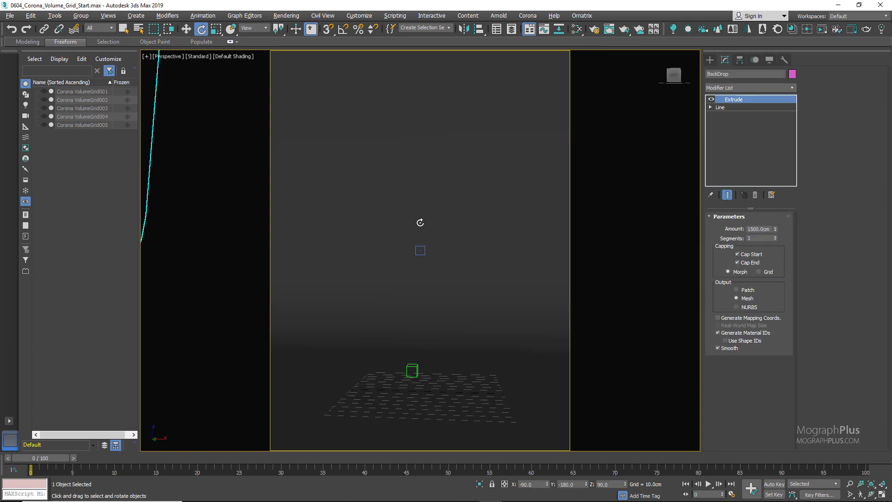
scroll(415, 224, down, 5)
middle_drag(414, 200, 404, 284)
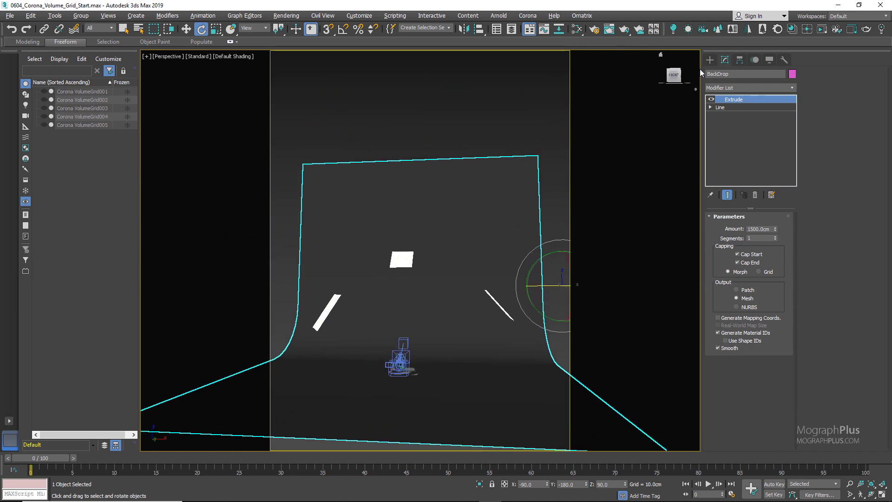
- Run a test render of the empty scene, then stop it and close the frame buffer
click(823, 29)
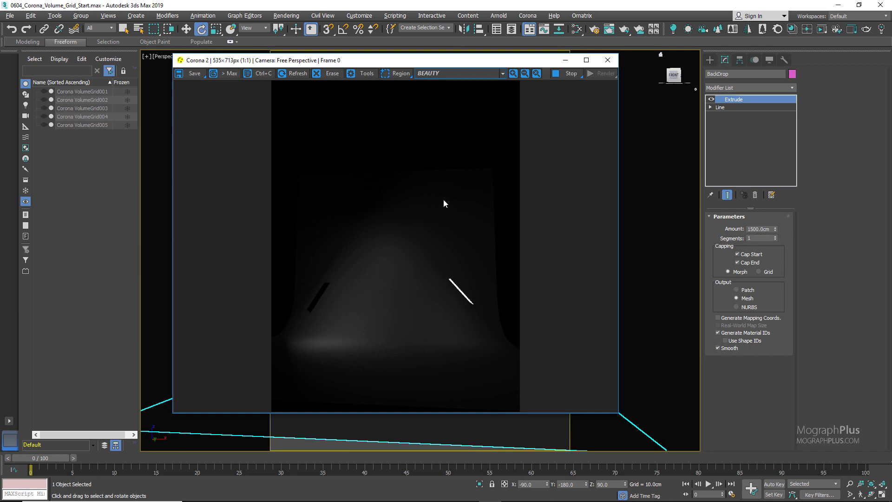
click(562, 77)
click(601, 63)
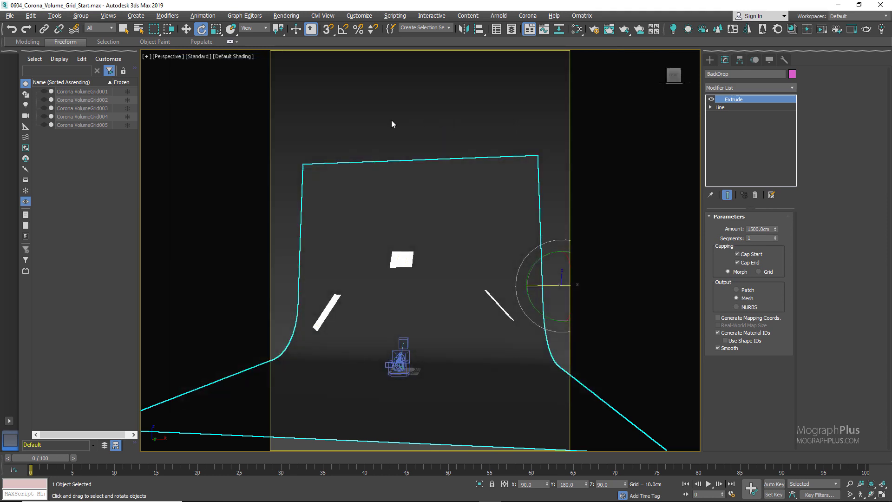
- Switch the viewport back to CoronaCamera001
click(168, 56)
mouse_move(191, 69)
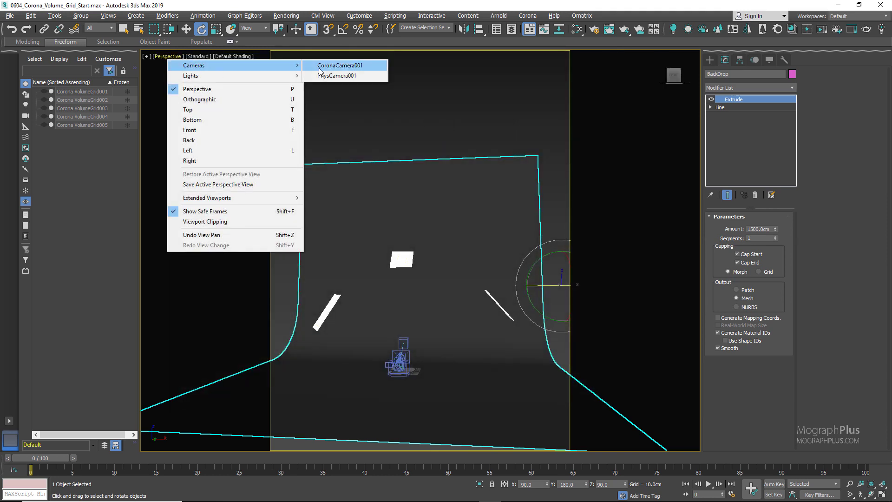
click(320, 68)
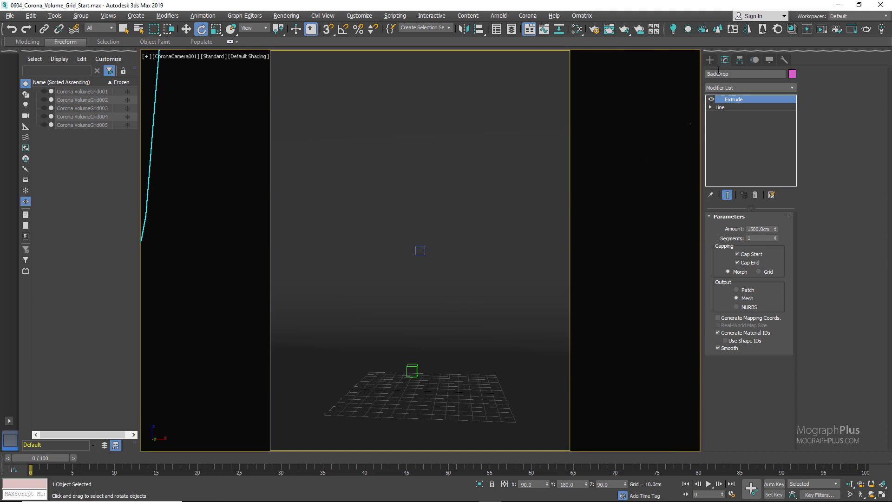
- Draw a new Corona CVolumeGrid box on the floor
click(713, 60)
click(721, 86)
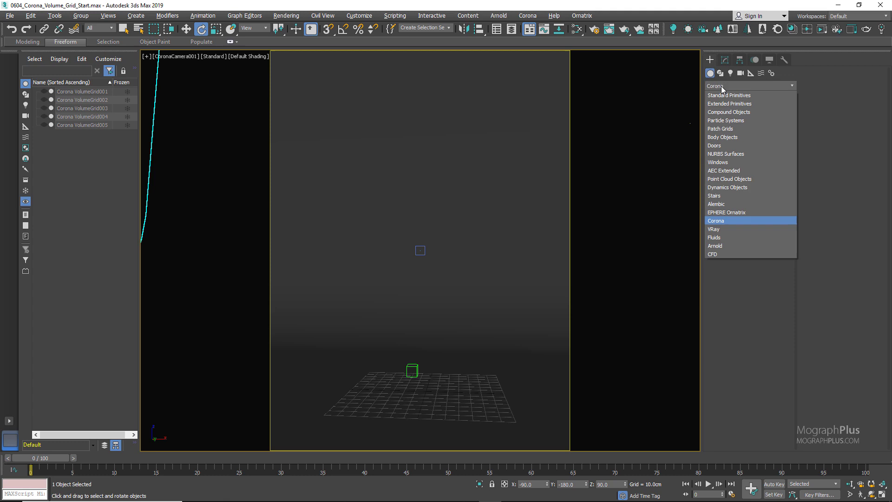
click(733, 221)
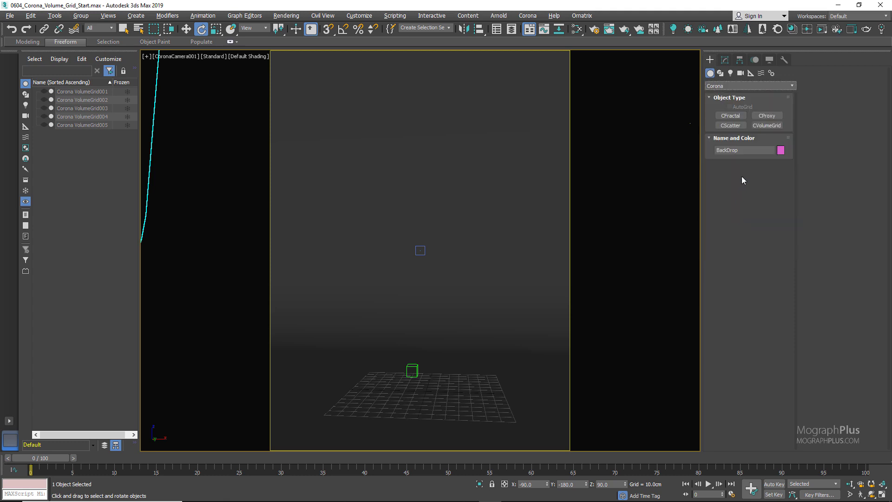
click(764, 126)
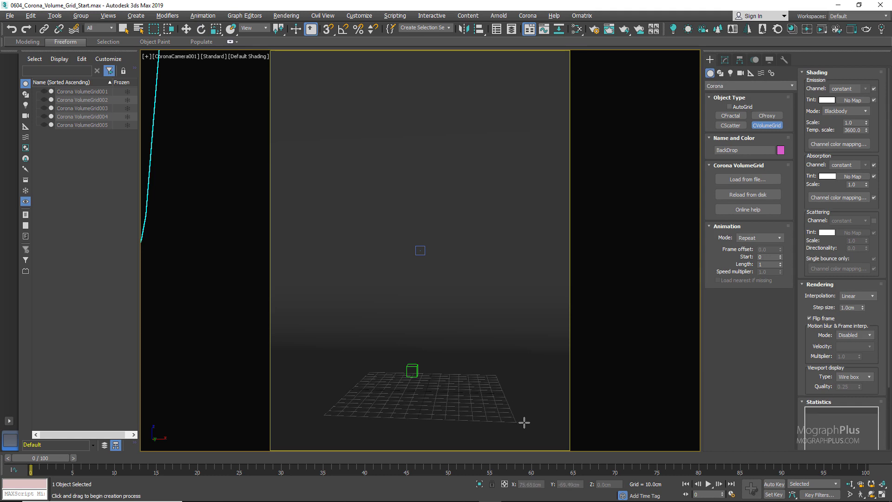
drag(522, 421, 418, 392)
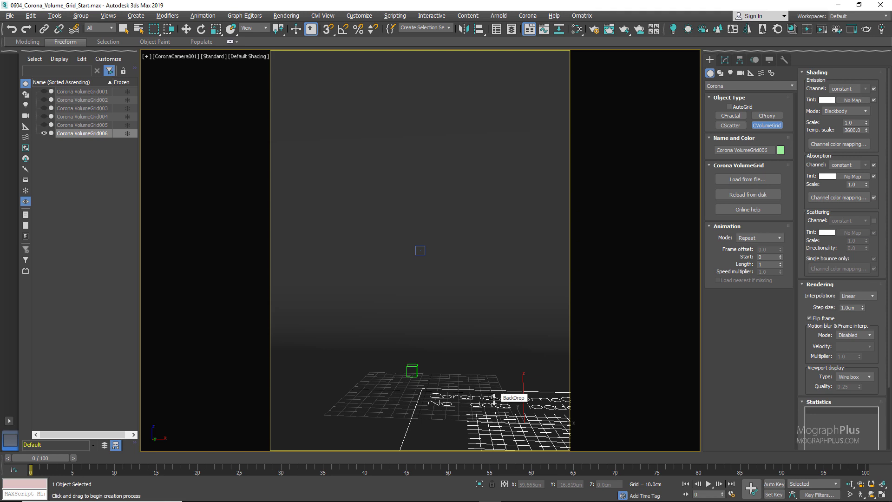
- Load fire.vdb into the new volume grid
click(728, 182)
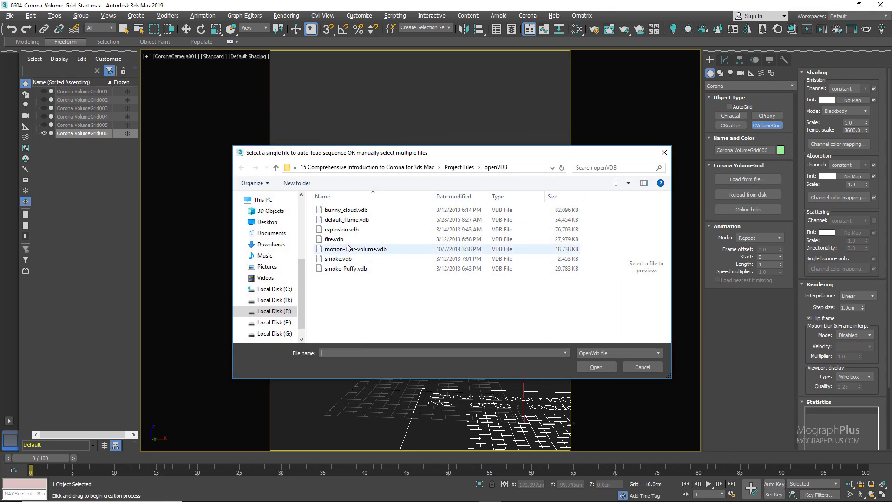
click(345, 240)
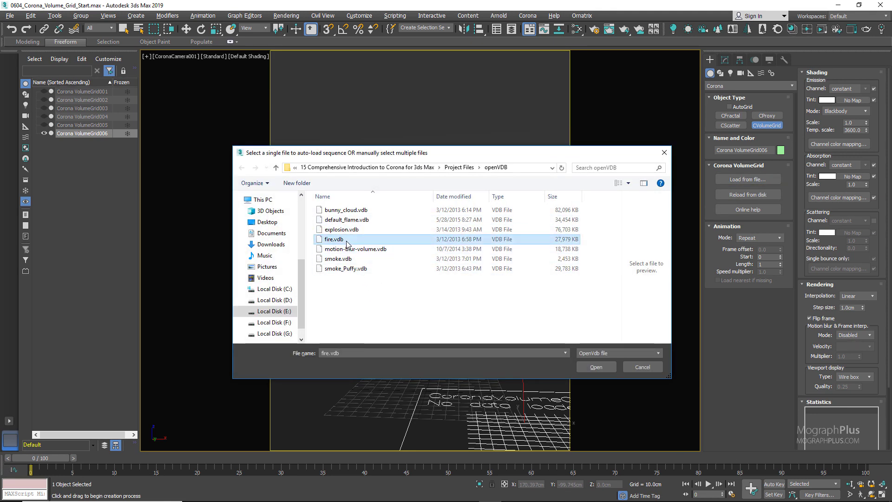
click(604, 370)
- Centre the fire volume on the grid, enlarge it, and slide it back in Top view
key(w)
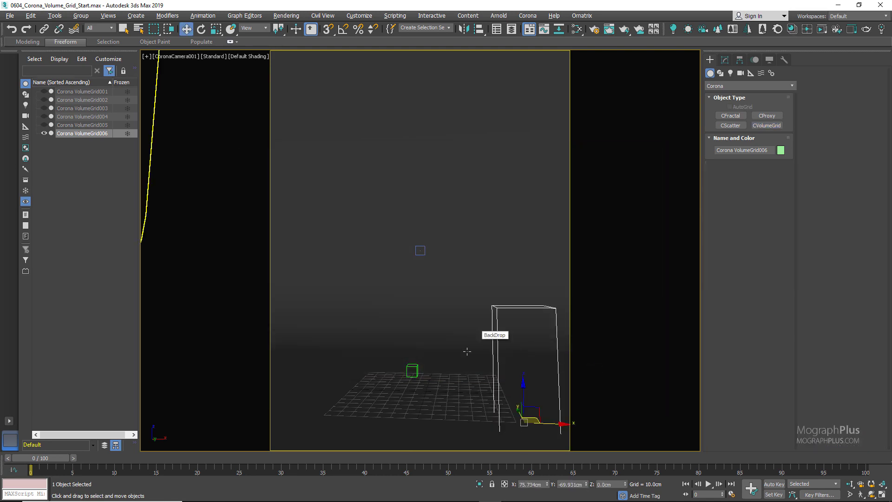
drag(548, 422, 448, 419)
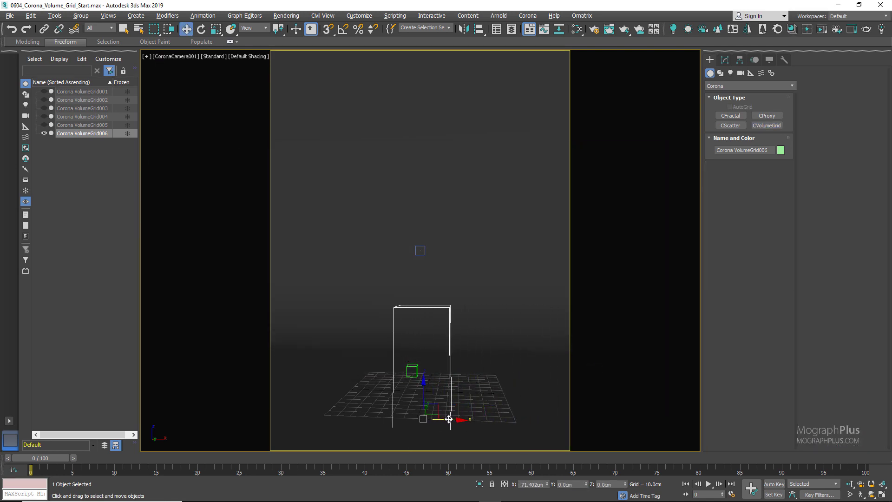
key(r)
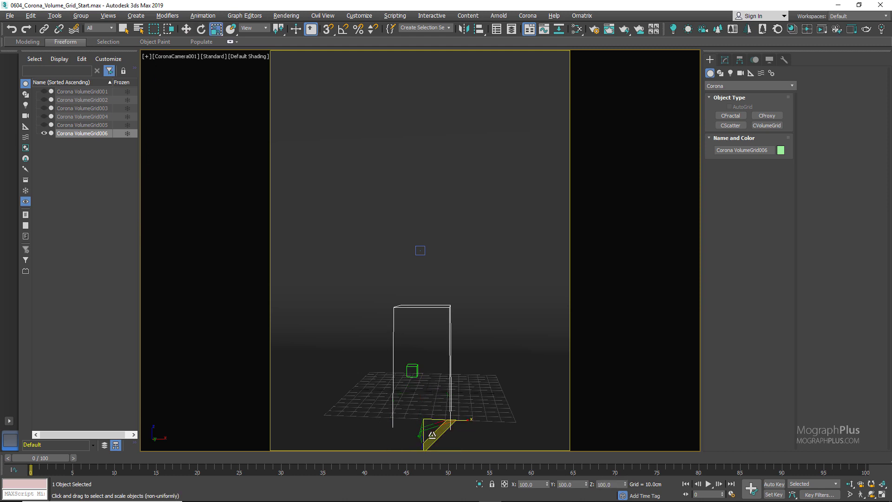
drag(430, 425, 432, 363)
key(alt+w)
key(alt+w)
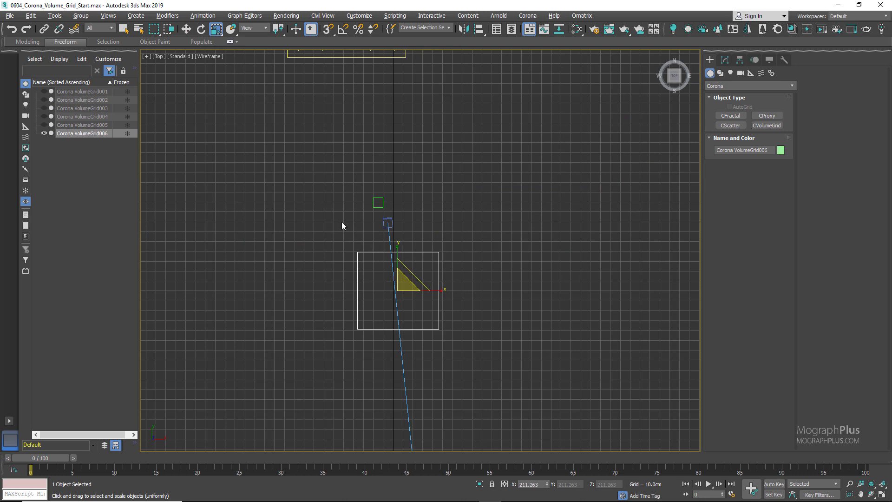
key(w)
drag(396, 273, 392, 195)
- In the camera view, scale the volume taller, rotate it slightly, and render the flame
key(alt+w)
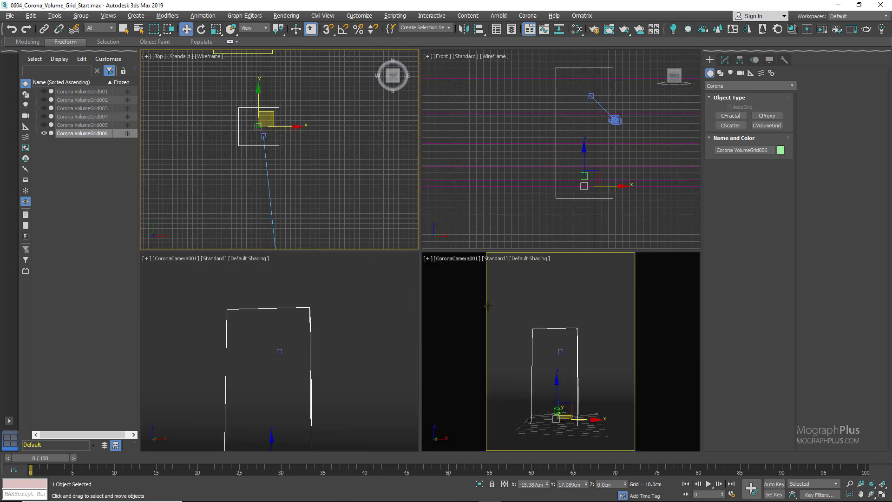
right_click(488, 305)
key(alt+w)
key(r)
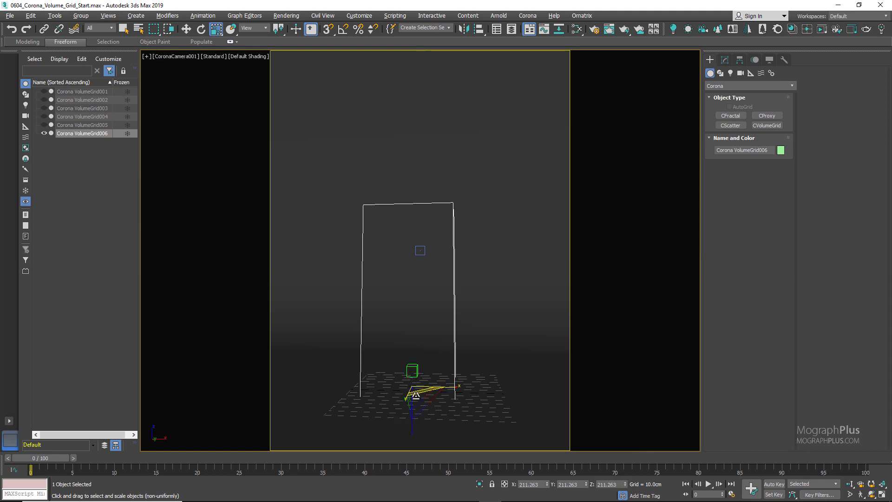
drag(416, 395, 406, 350)
key(w)
key(r)
key(e)
click(823, 29)
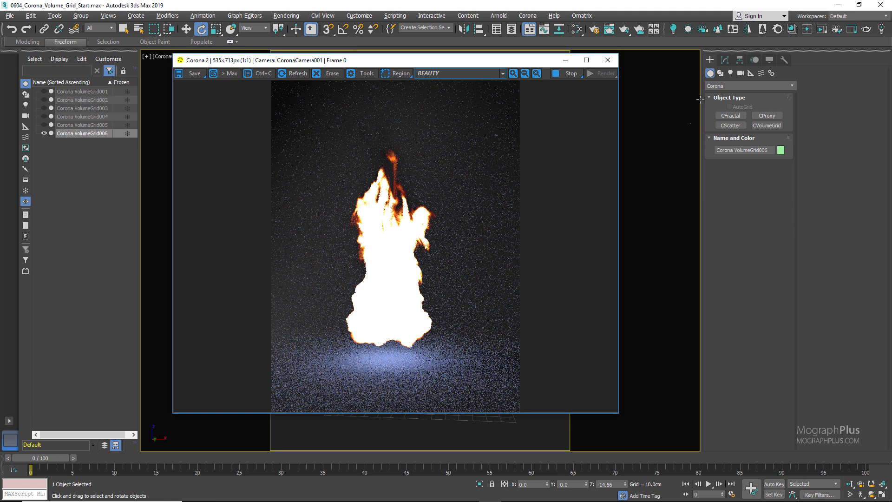
- Set the fire grid's Emission Channel to density and move the render window aside
click(726, 59)
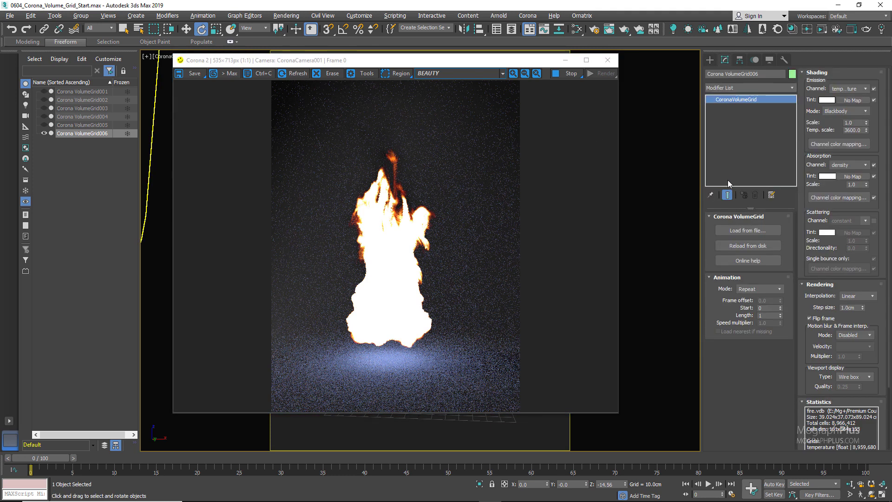
click(848, 89)
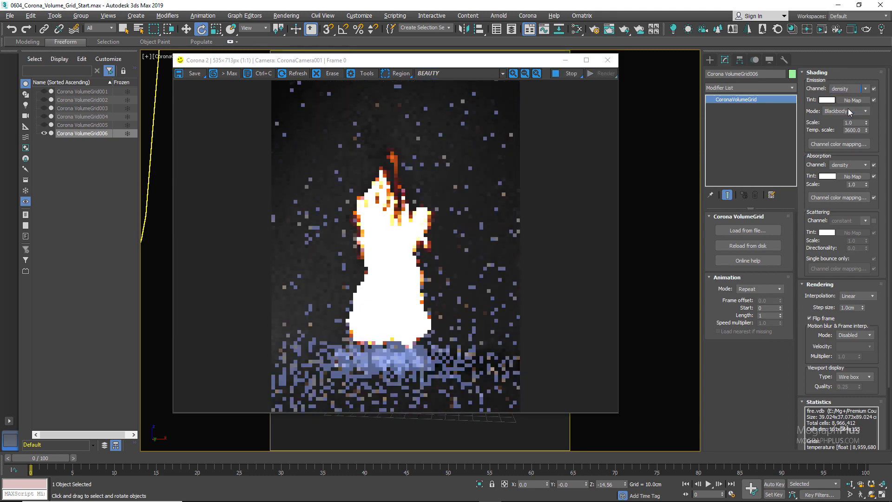
click(849, 109)
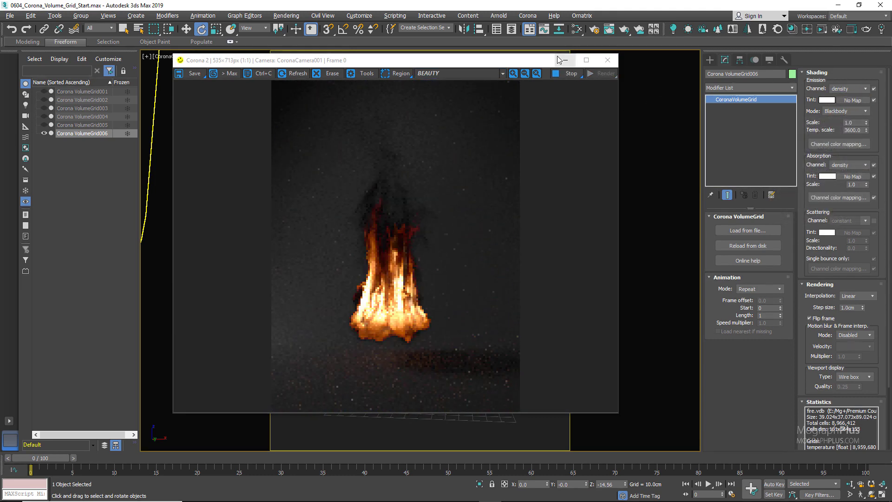
drag(548, 60, 273, 68)
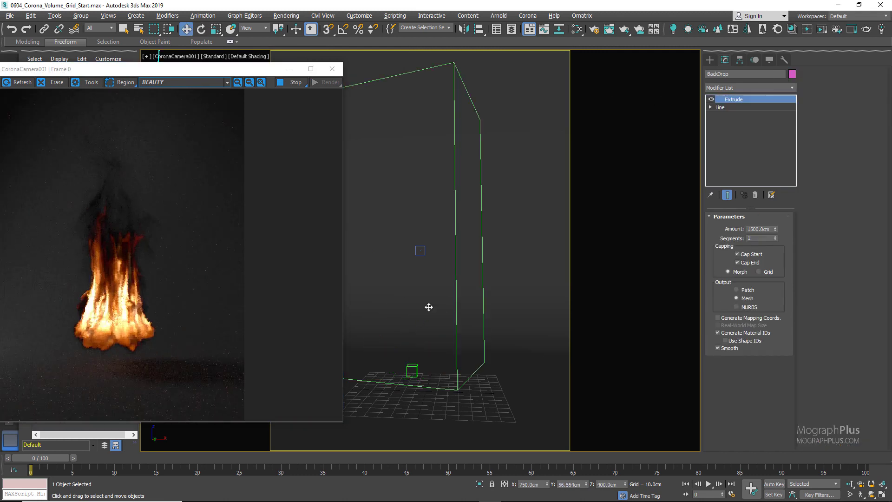
- Lower VolumeGrid006 along Z to about -14.95cm and bring the render window back
click(454, 306)
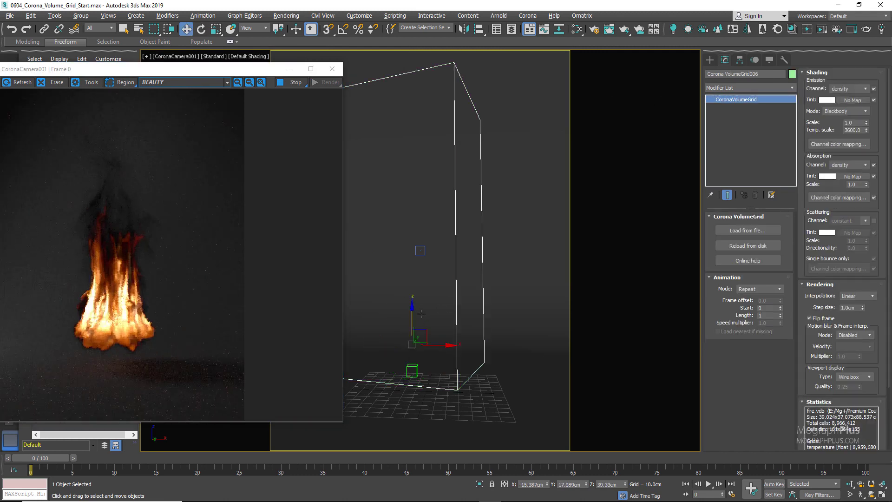
drag(412, 315, 412, 330)
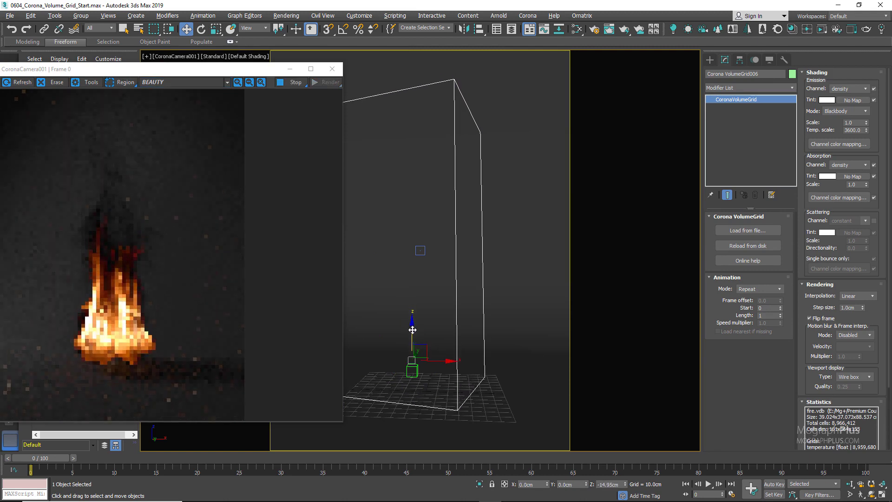
drag(233, 69, 452, 81)
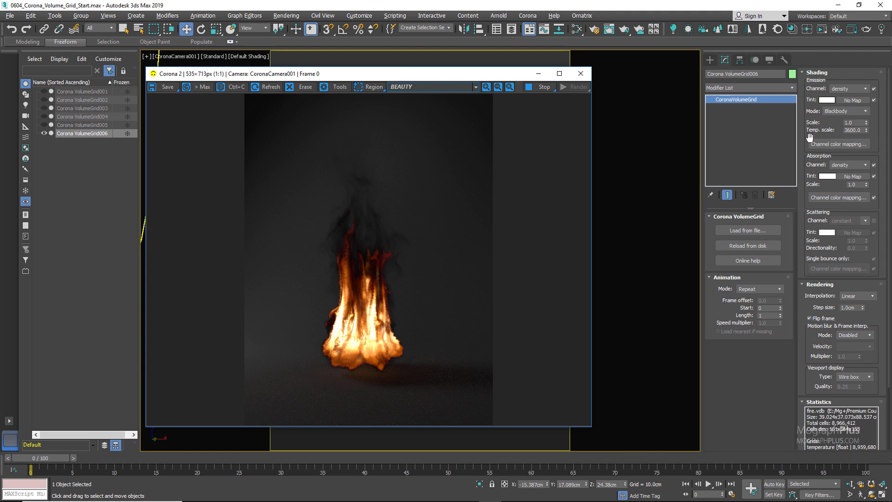
- Enable Scattering on the fire grid after comparing toggles, keeping Emission and Absorption on
click(874, 88)
click(875, 89)
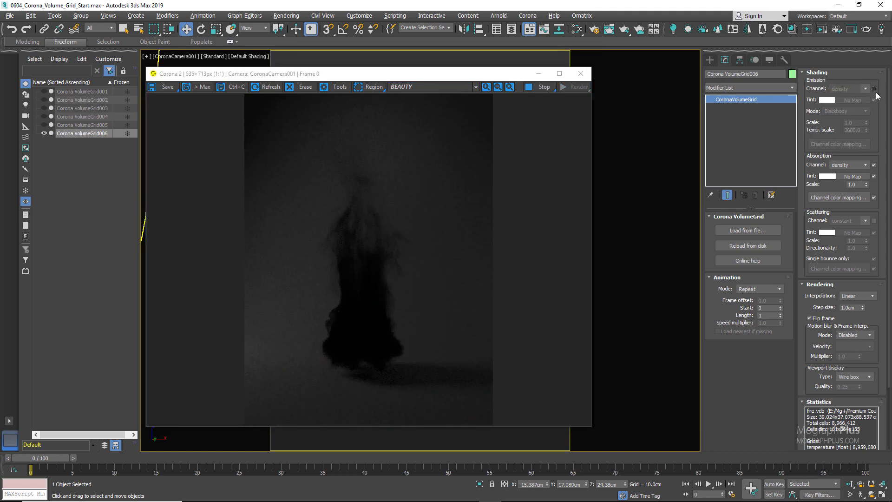
click(874, 221)
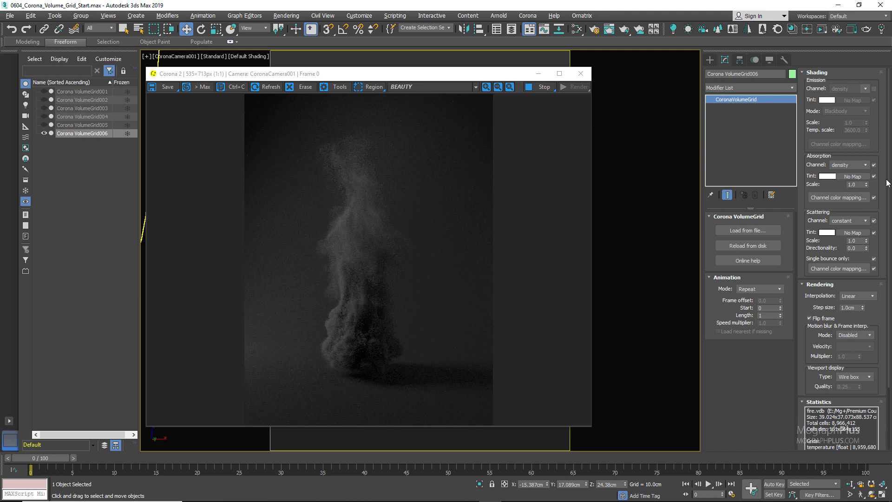
click(874, 165)
click(874, 165)
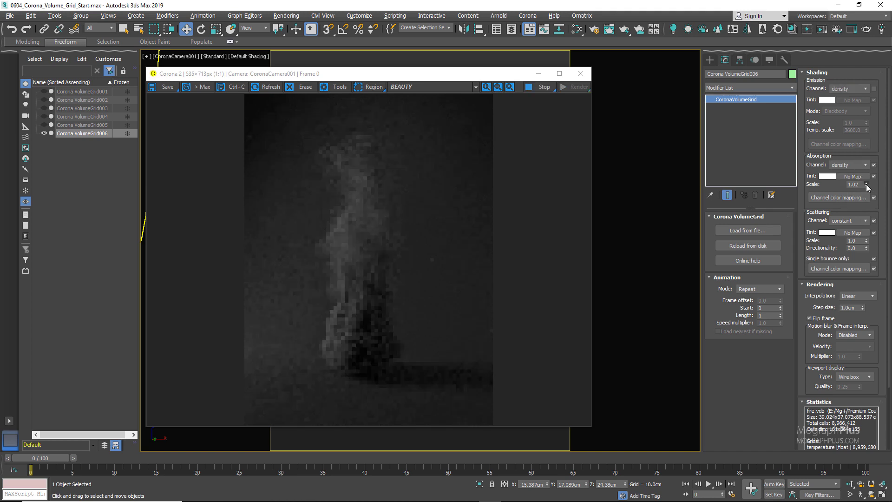
click(858, 184)
key(Return)
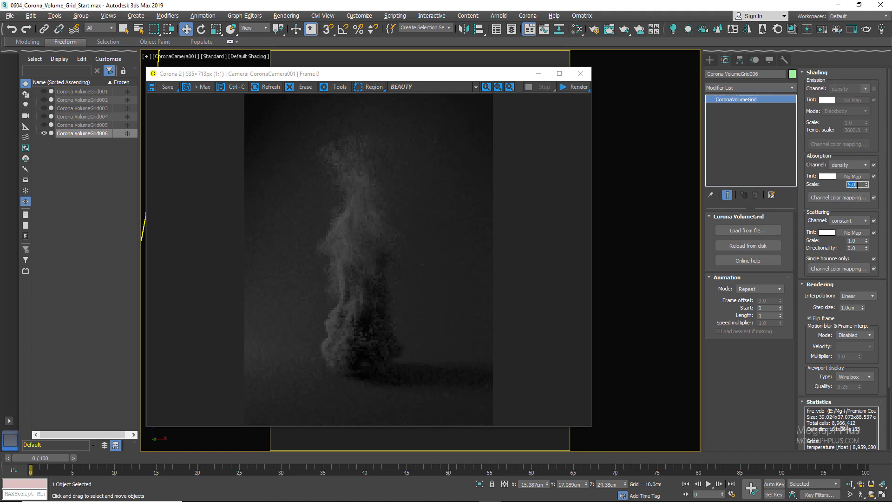
click(874, 88)
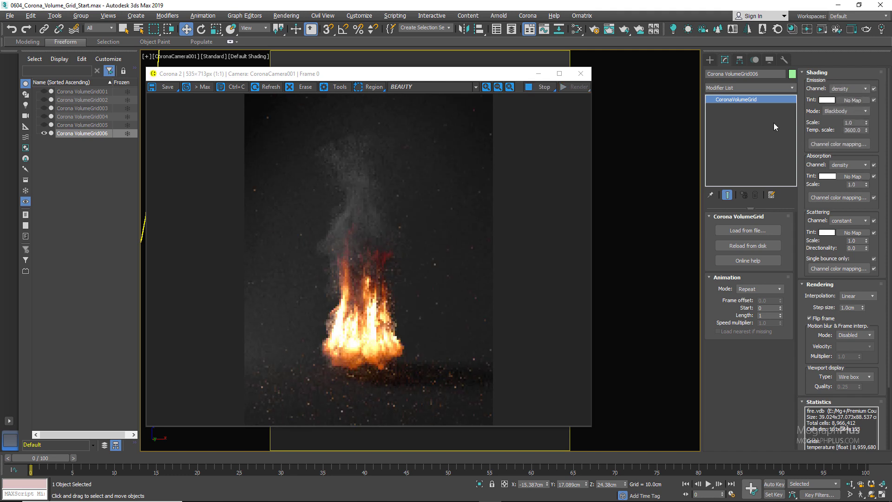
click(855, 89)
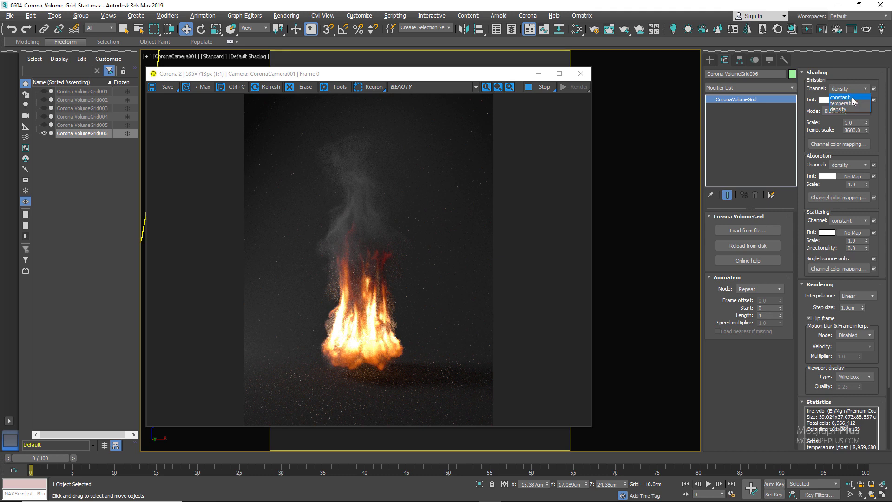
click(853, 97)
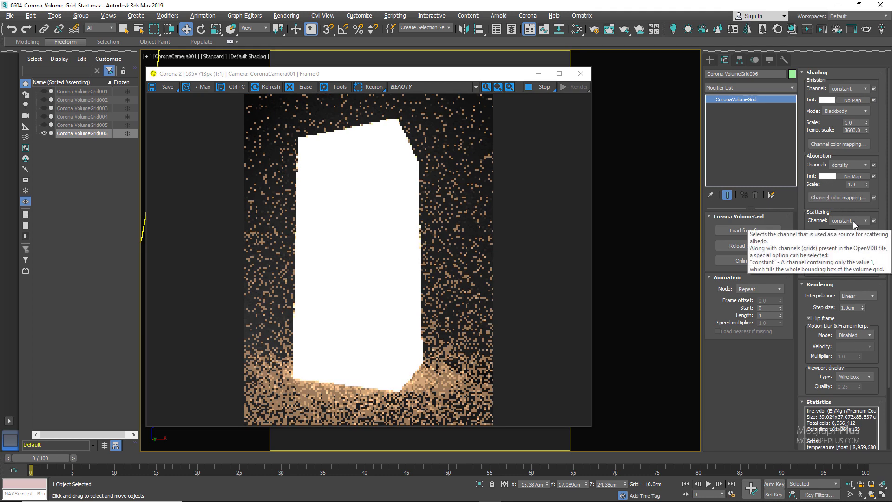
click(848, 89)
click(839, 109)
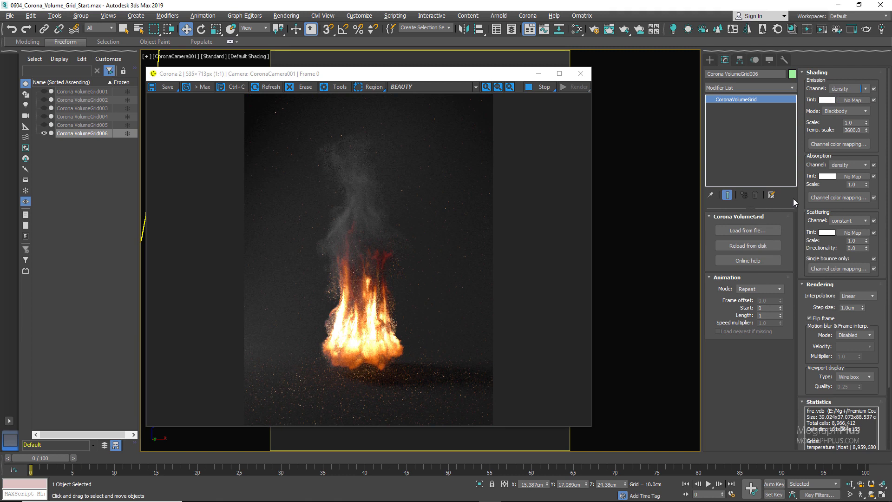
click(831, 125)
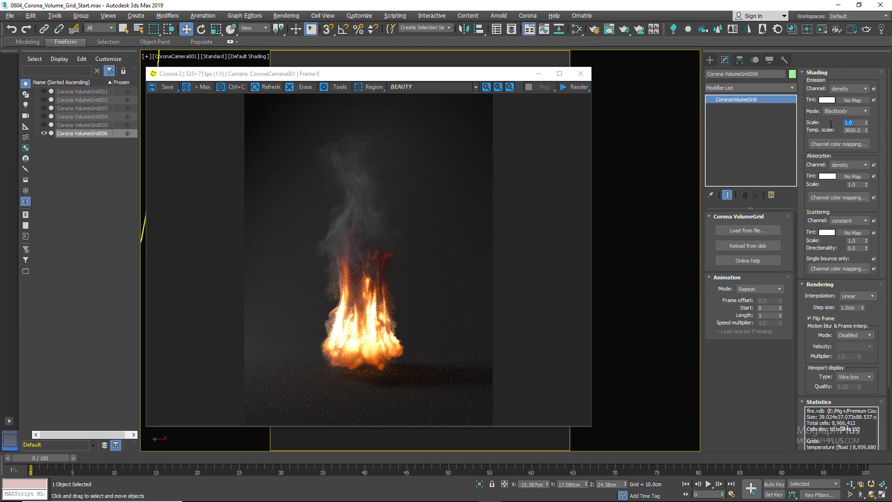
key(BackSpace)
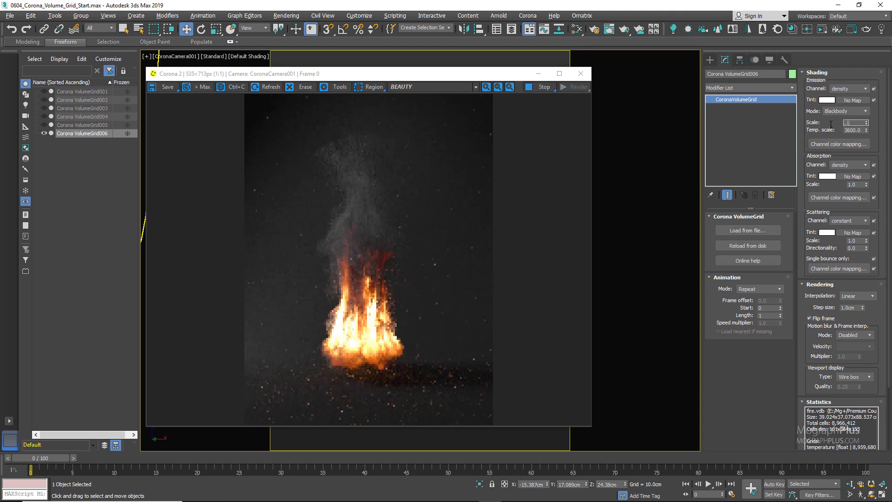
text(0.1)
key(Return)
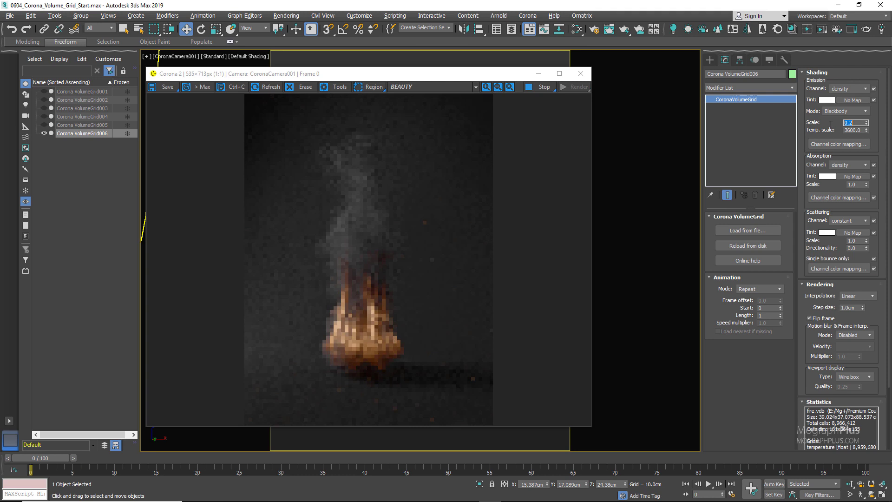
text(0.2)
key(Return)
text(0.5)
key(Return)
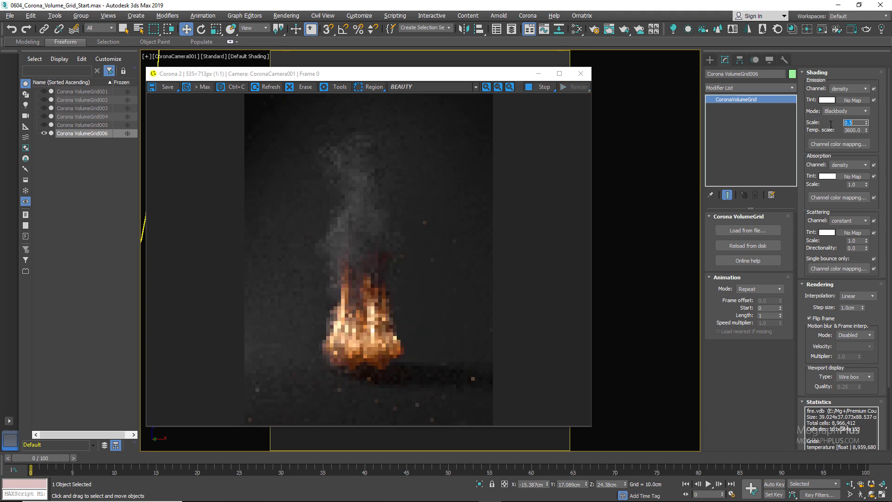
text(1)
key(Return)
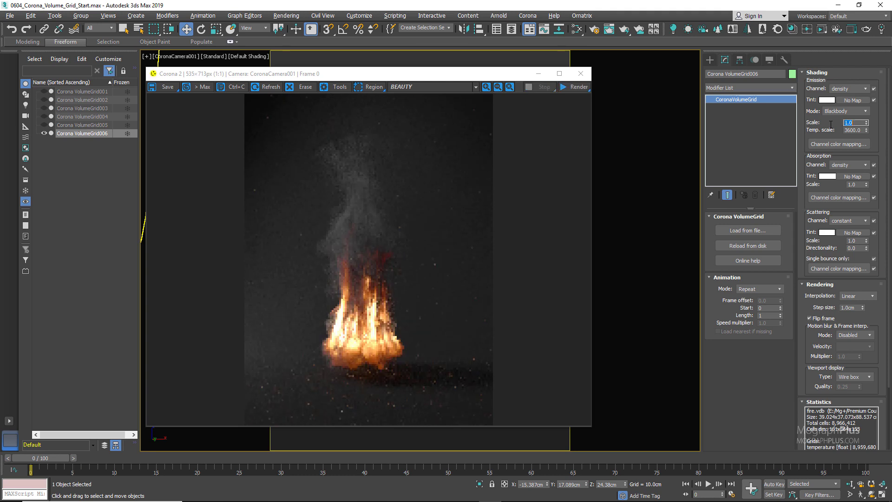
text(2)
key(Return)
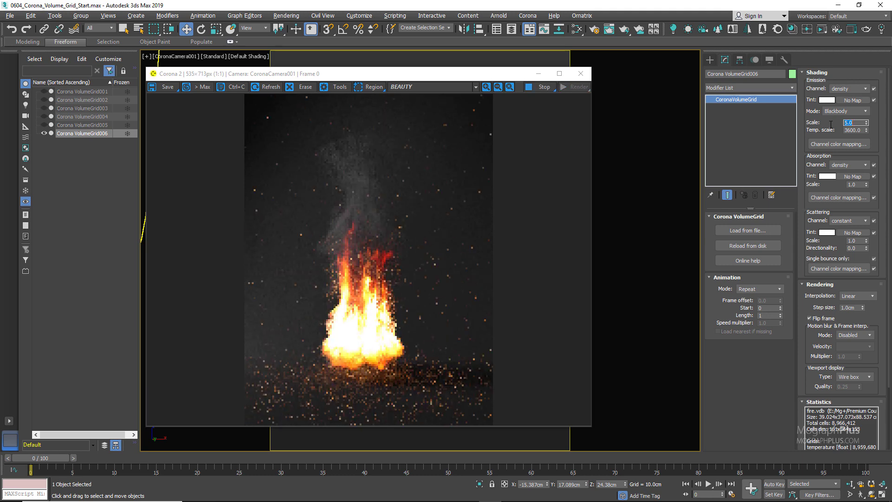
text(10)
key(Return)
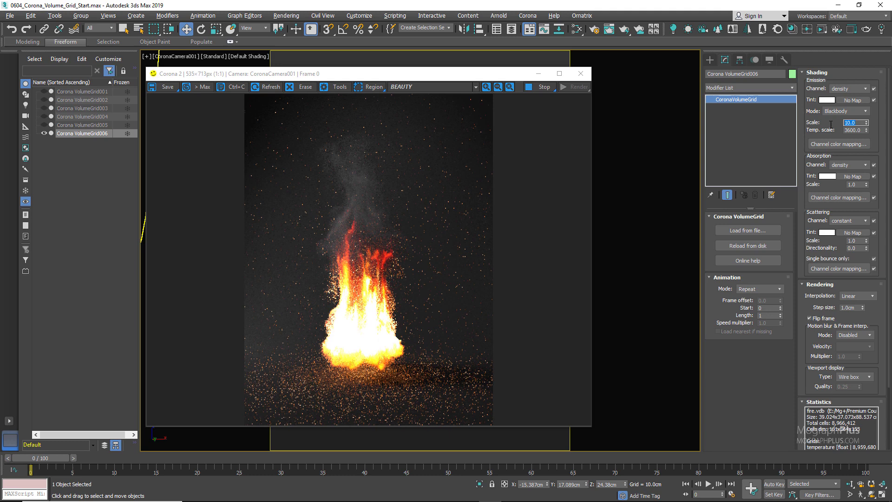
text(1)
key(Return)
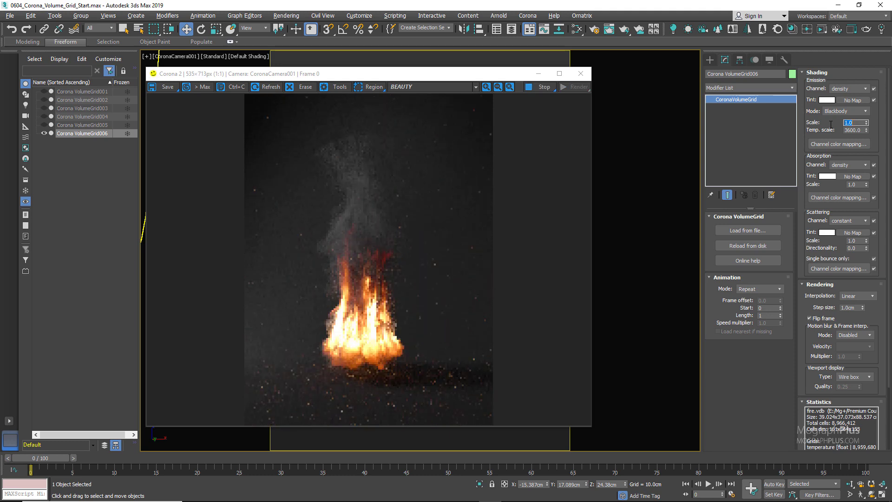
click(828, 100)
drag(308, 88, 352, 99)
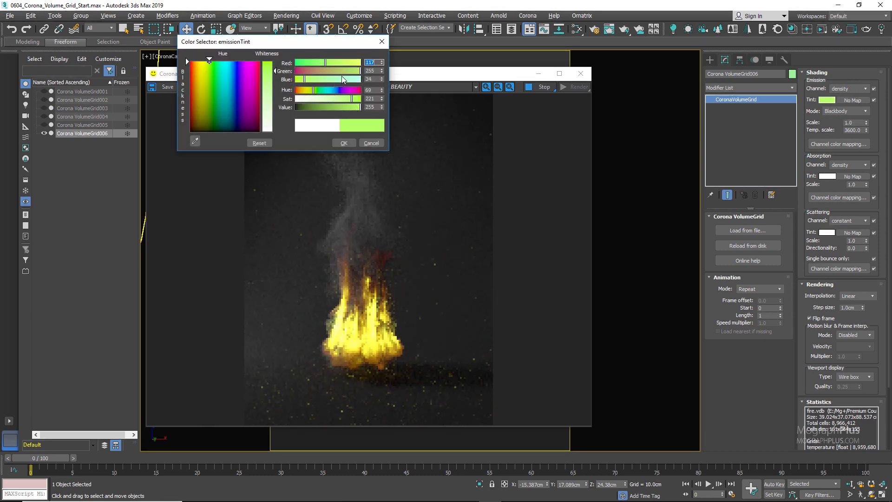
click(336, 89)
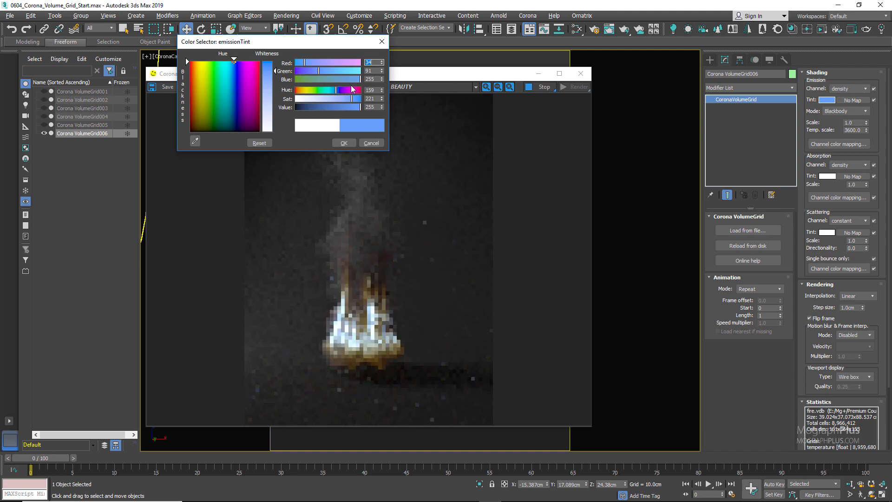
click(353, 89)
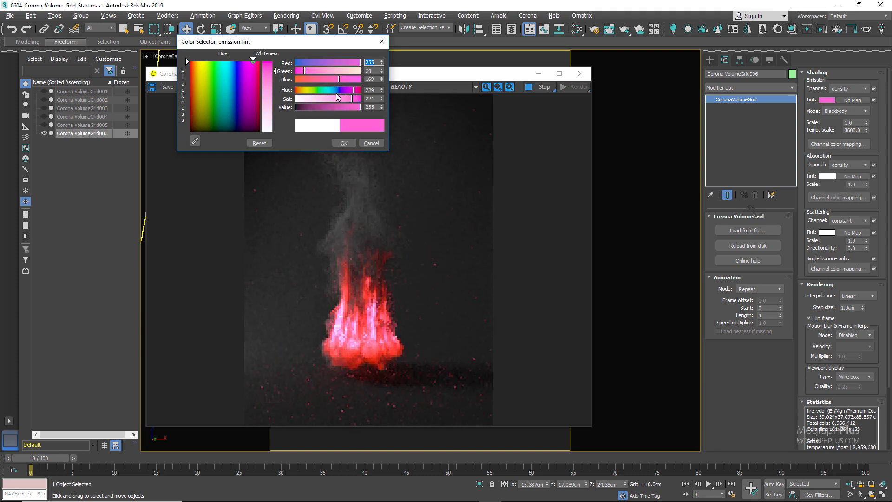
click(313, 78)
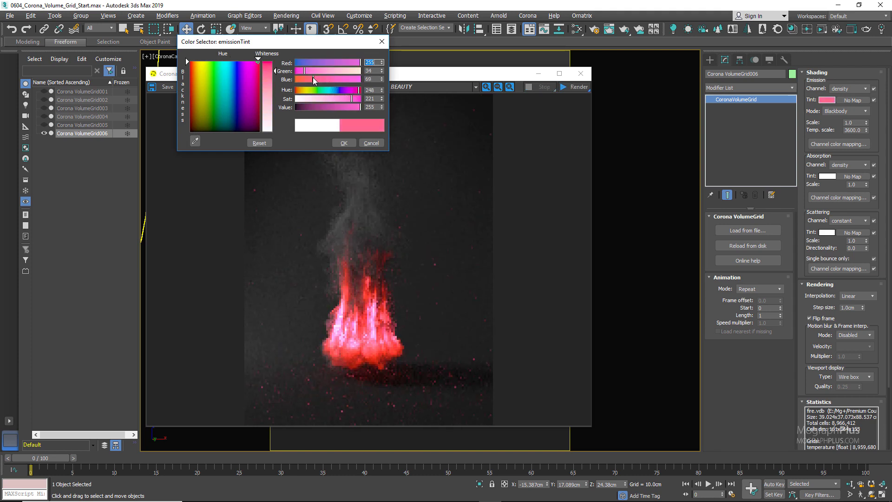
click(348, 80)
click(341, 91)
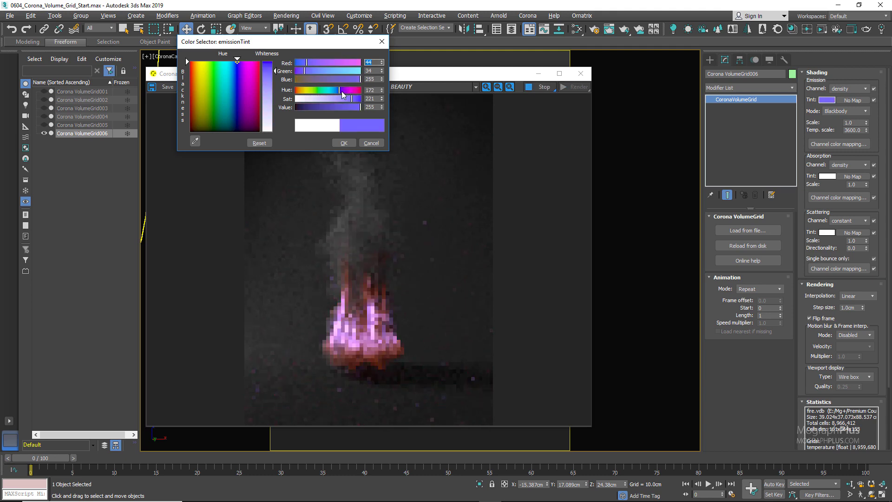
click(347, 90)
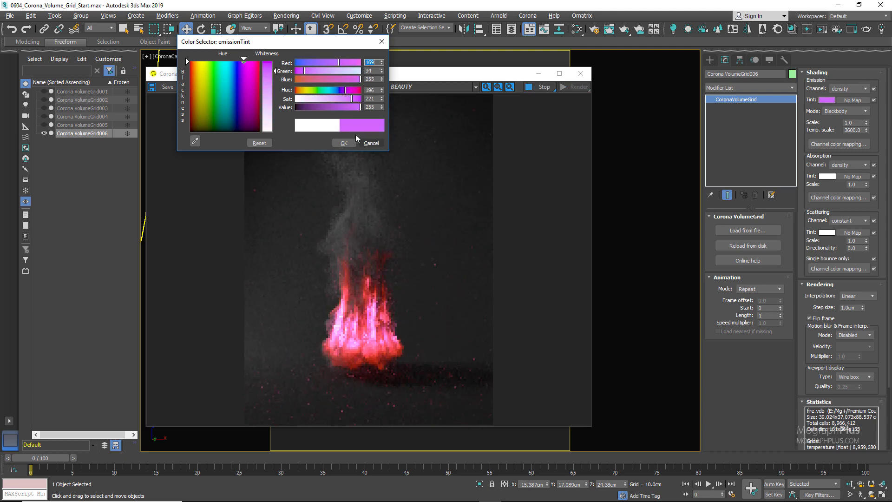
click(372, 144)
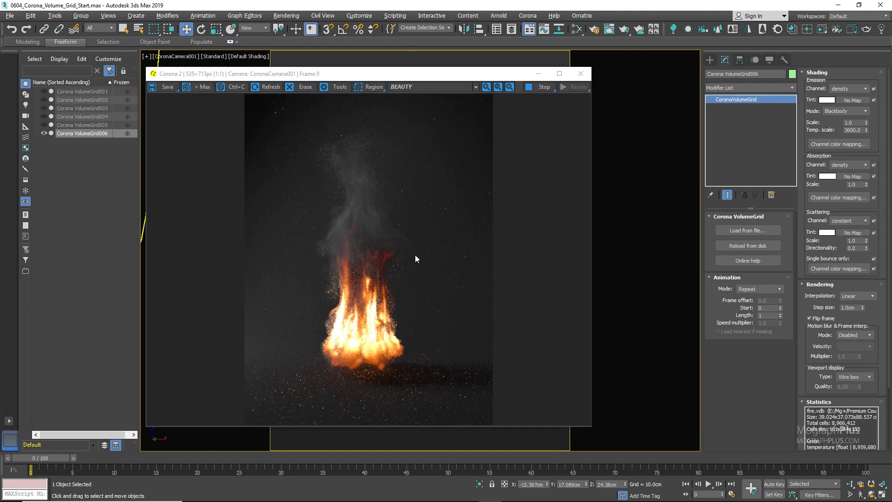
- Preview Emission Mode as Raw data, then switch it to Channel mapping
click(830, 112)
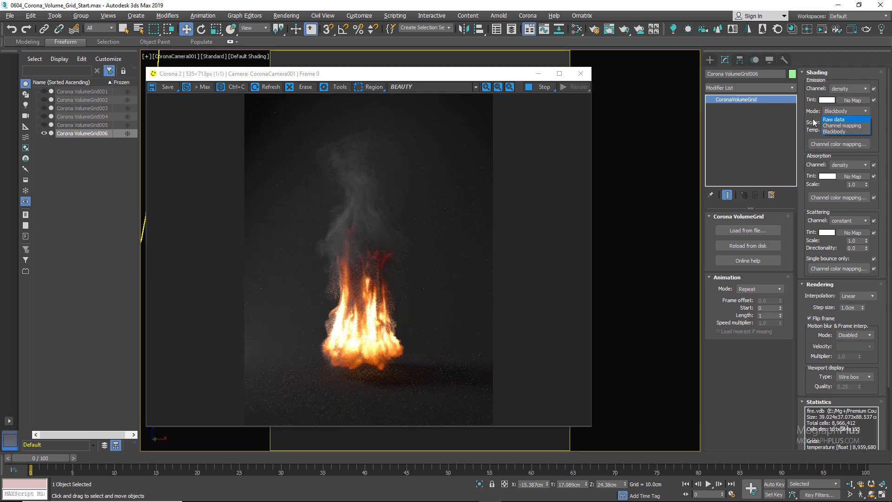
click(828, 120)
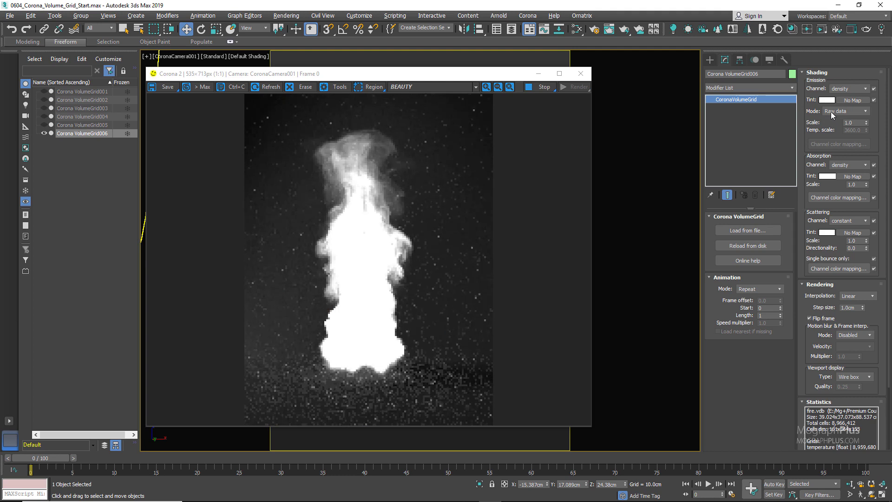
click(831, 111)
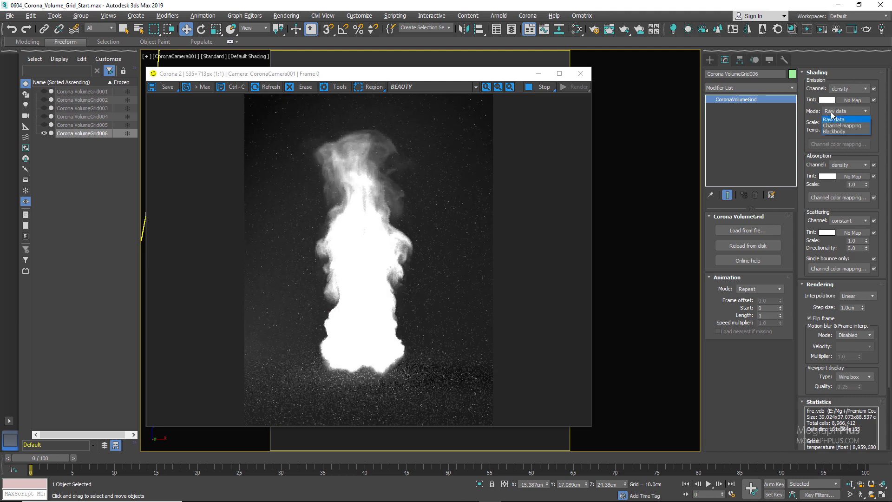
click(853, 125)
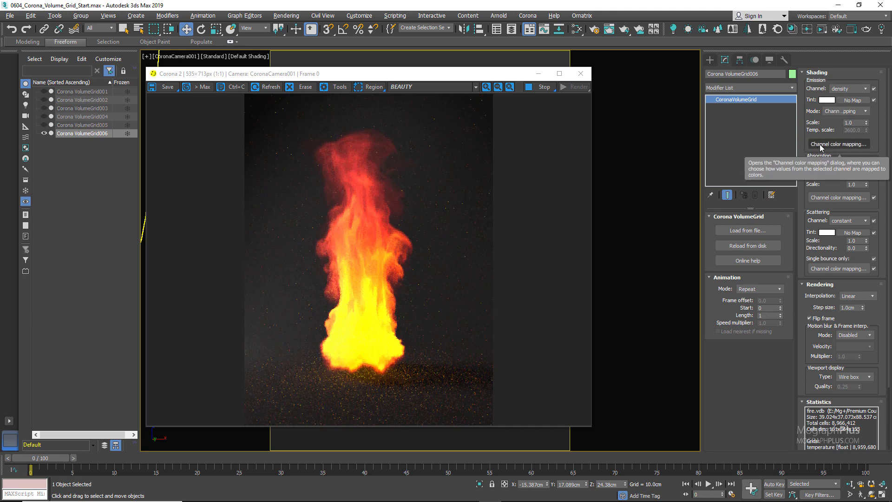
click(820, 144)
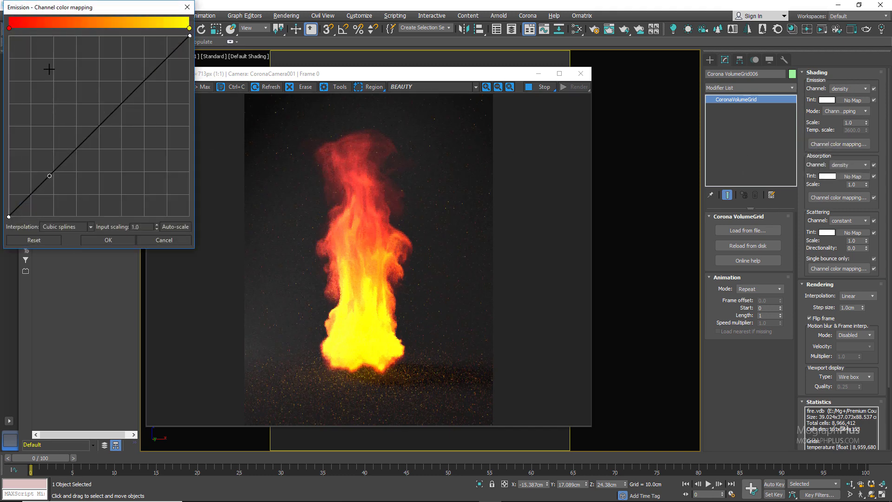
double_click(8, 29)
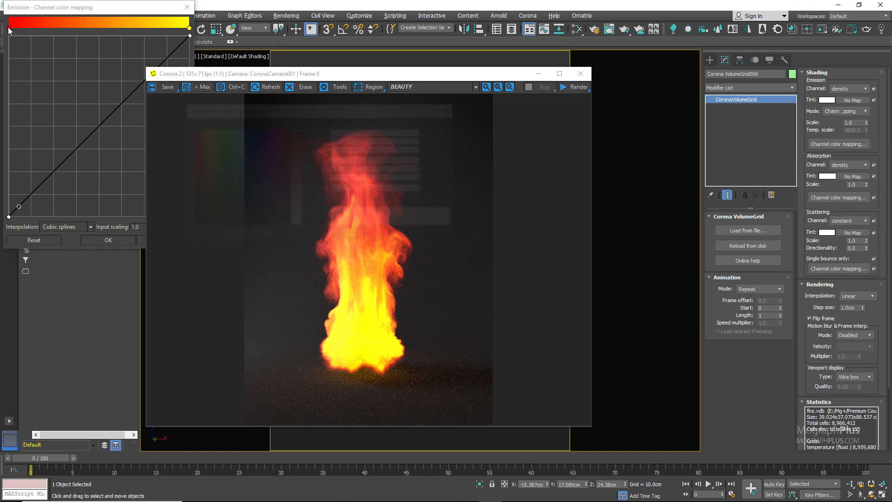
drag(254, 145, 244, 137)
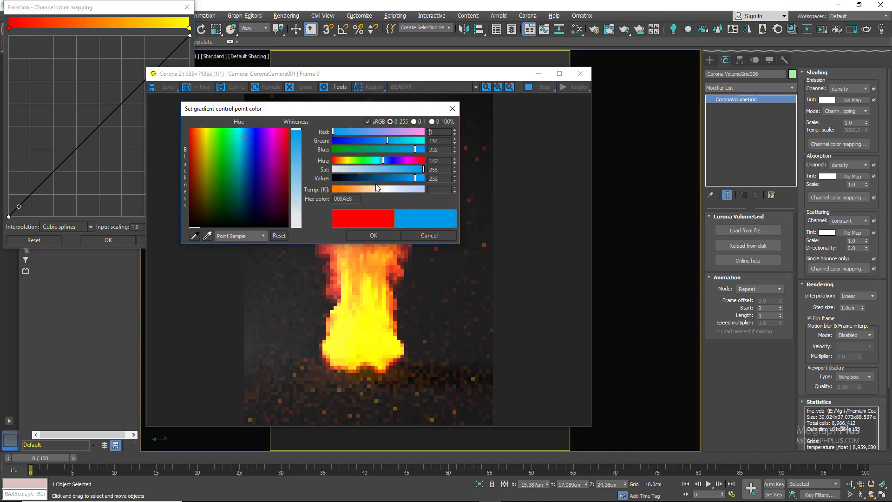
click(374, 236)
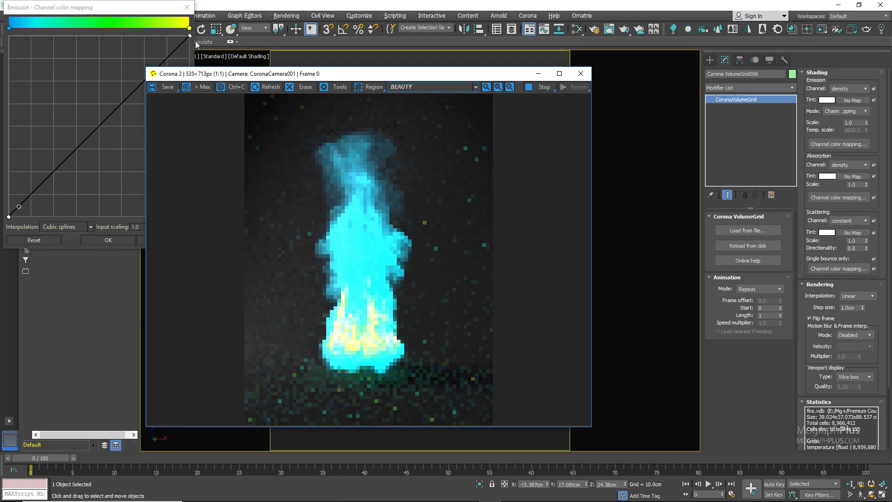
double_click(189, 29)
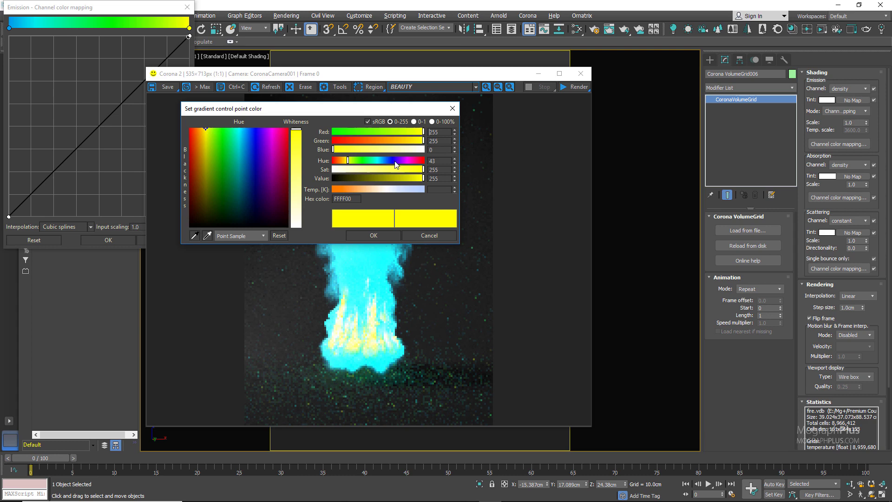
mouse_move(407, 161)
mouse_down()
mouse_move(373, 158)
mouse_move(405, 161)
mouse_up()
click(385, 235)
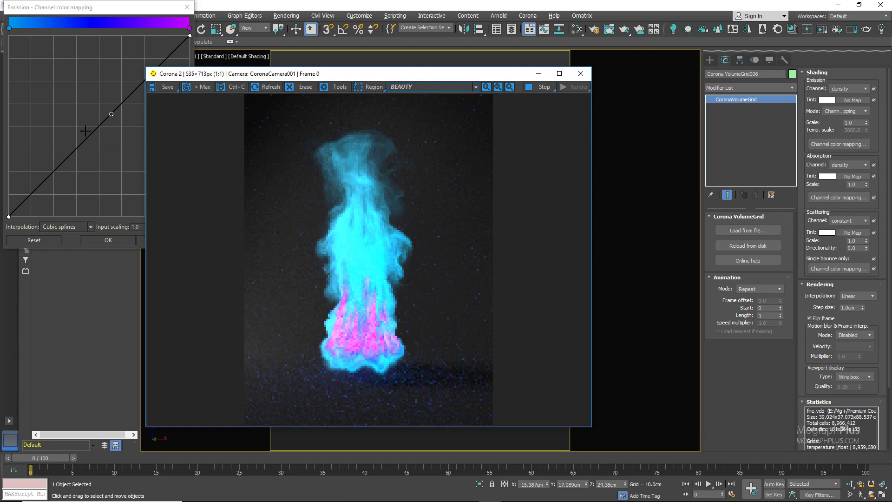
click(57, 168)
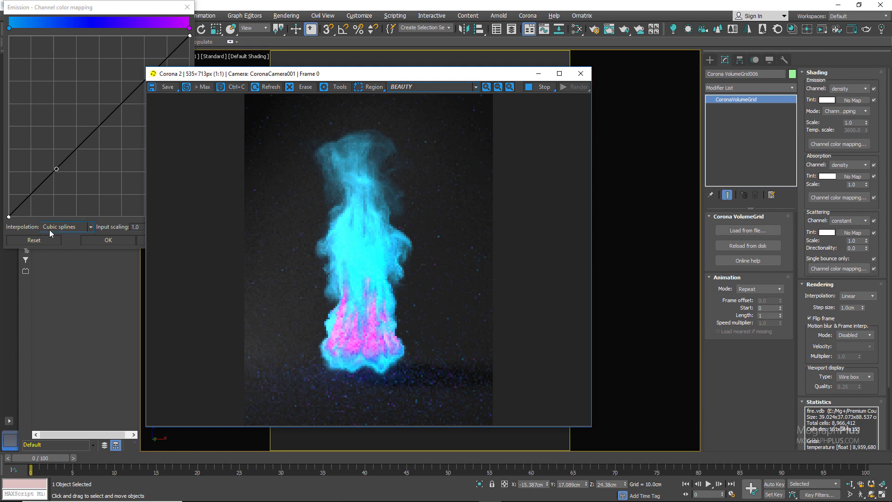
click(28, 240)
click(108, 240)
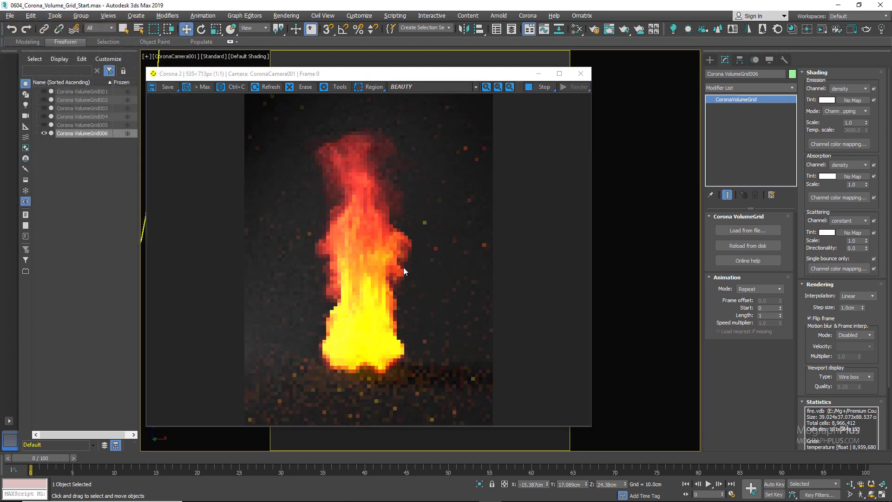
click(846, 111)
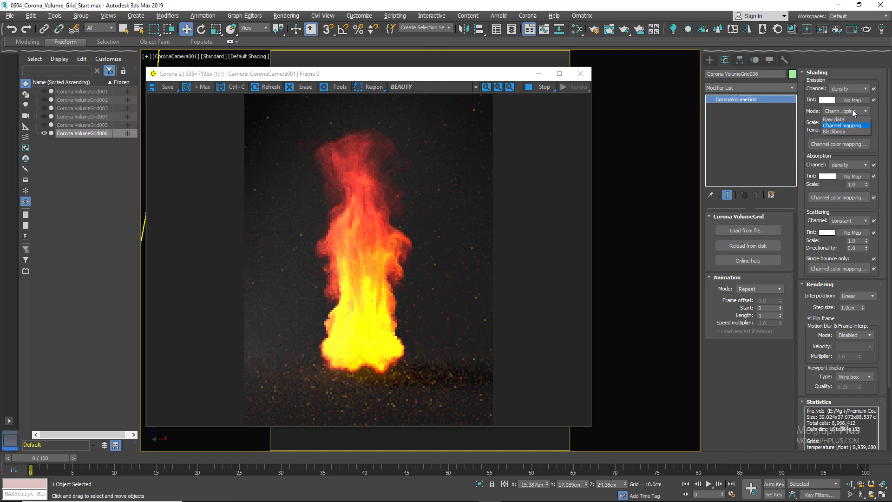
- Set Emission Mode back to Blackbody and try absorption scales 0.2 and 2
click(842, 132)
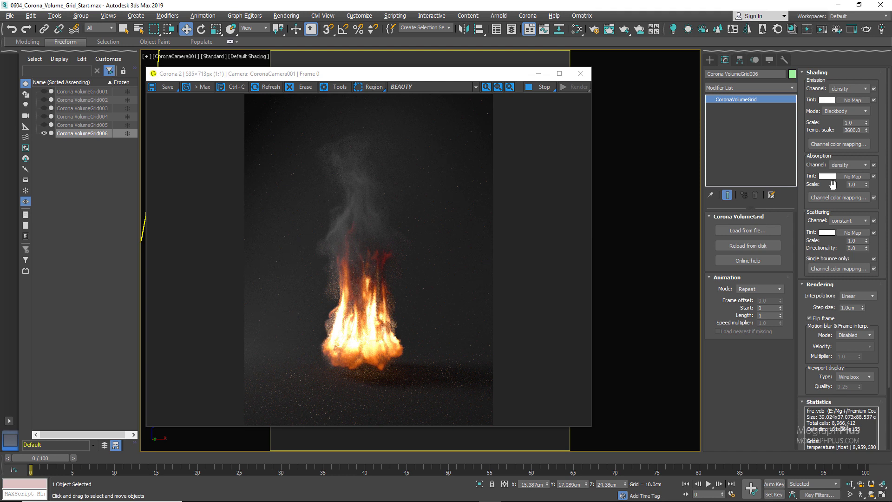
double_click(850, 185)
text(0.2)
key(Return)
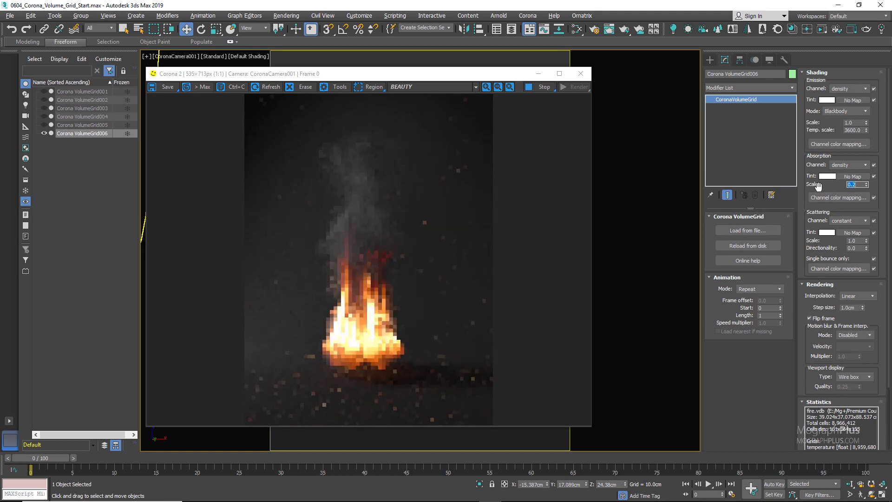
text(2)
key(Return)
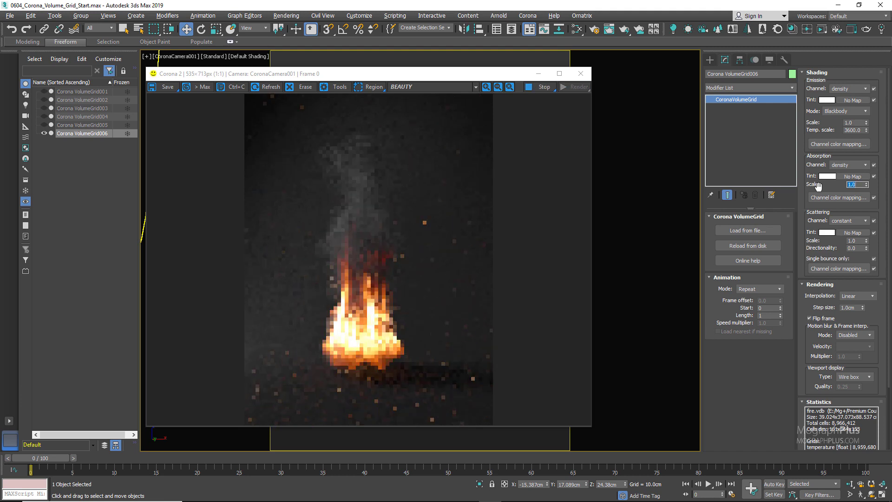
key(Return)
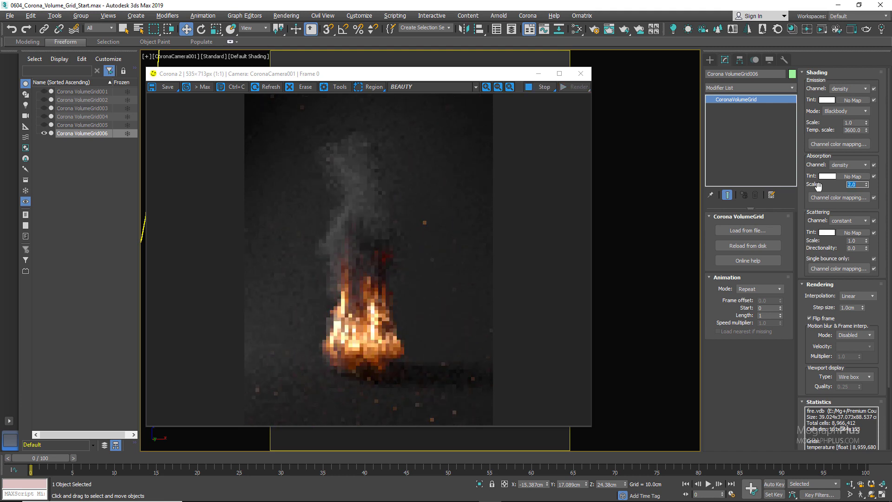
- Try absorption scales 4, 8, 10 and 20, then settle on 5.0
text(4)
key(Return)
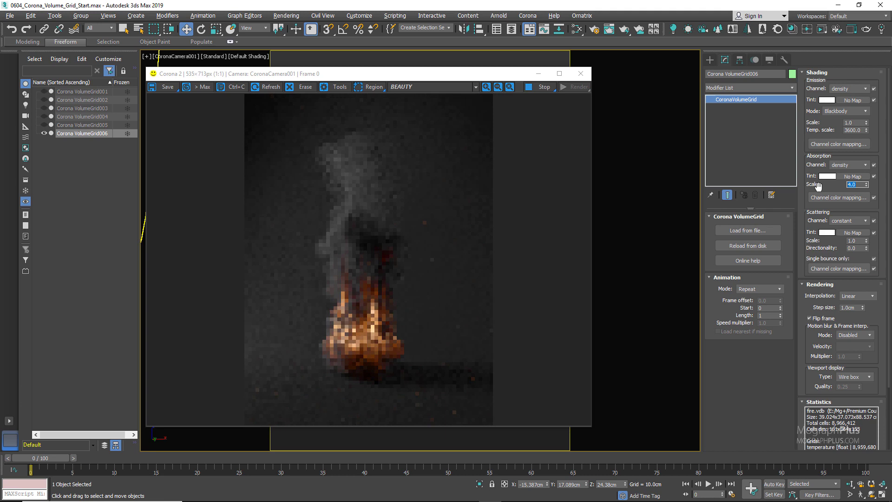
text(8)
key(Return)
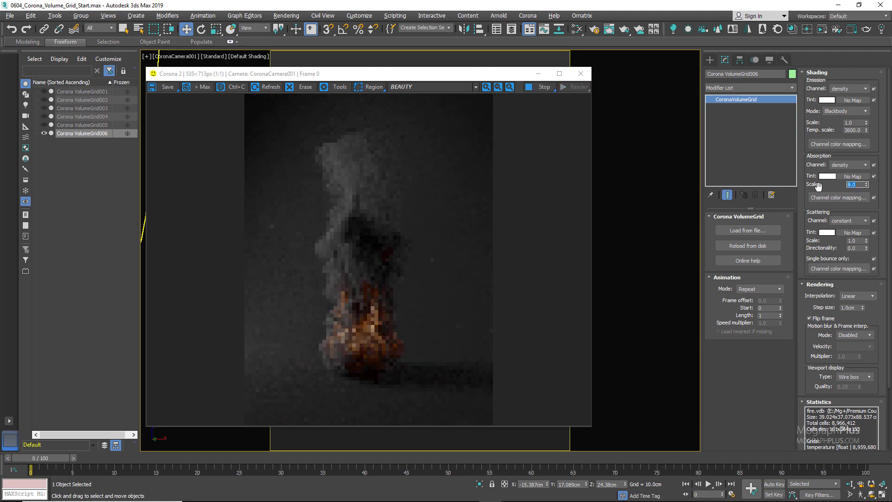
text(10)
key(Return)
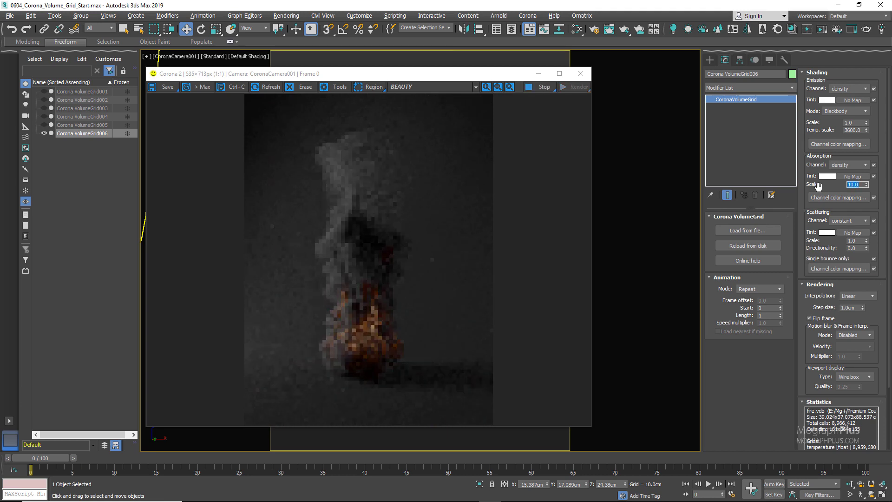
text(20)
key(Return)
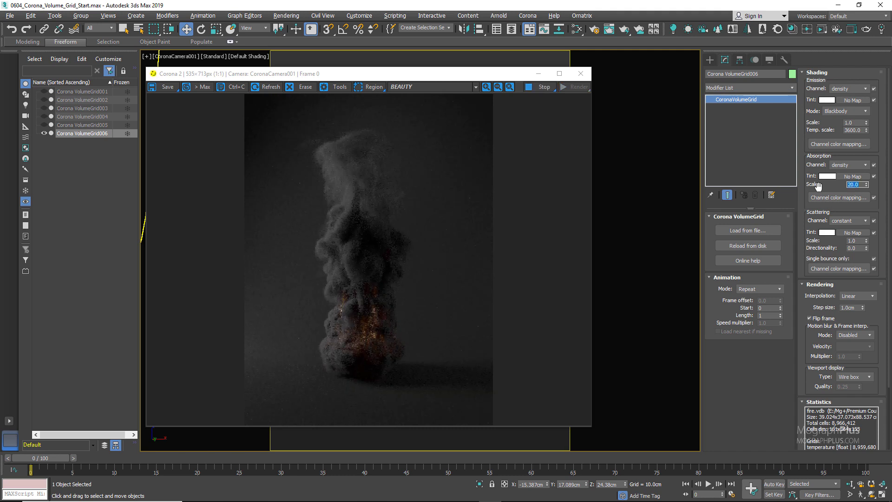
text(5)
key(Return)
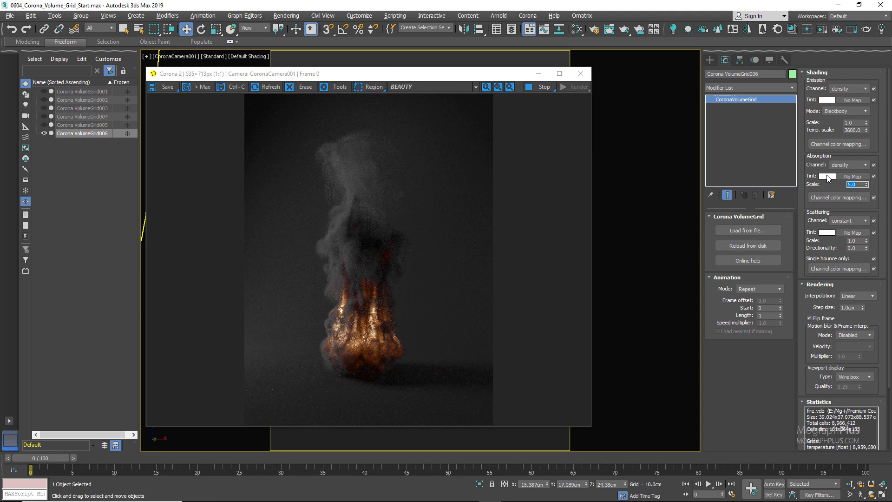
click(827, 176)
click(336, 90)
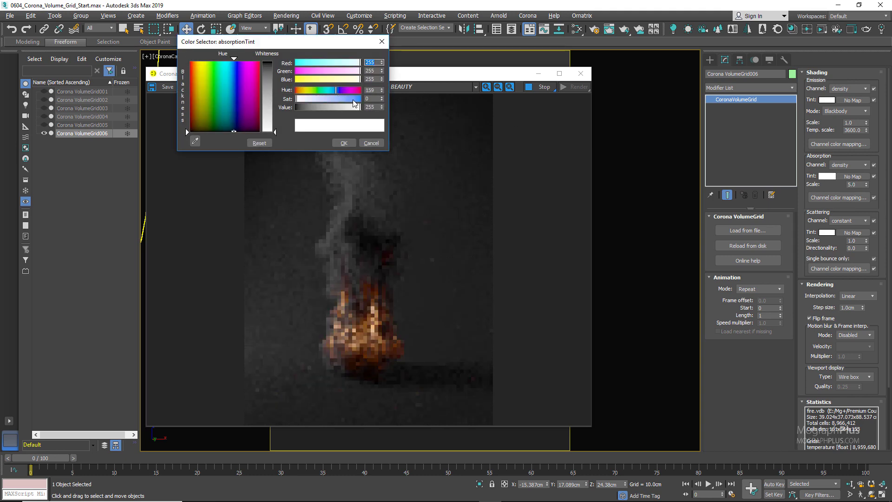
click(353, 98)
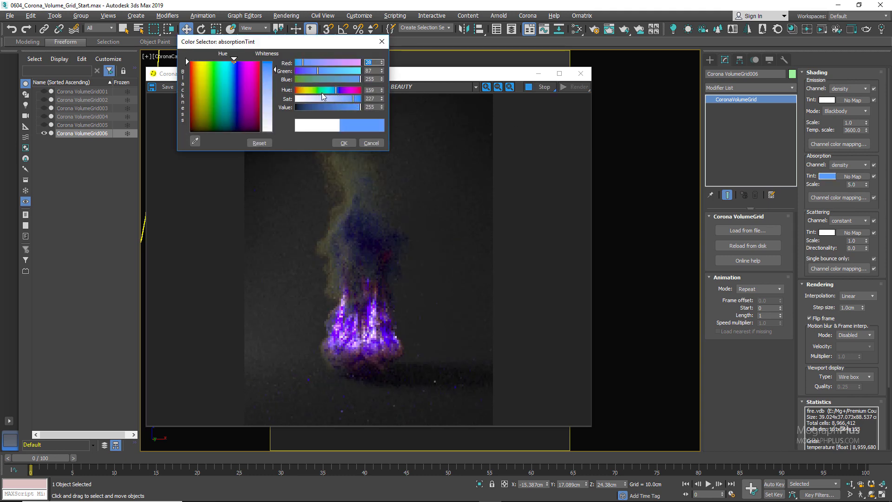
click(316, 90)
click(332, 98)
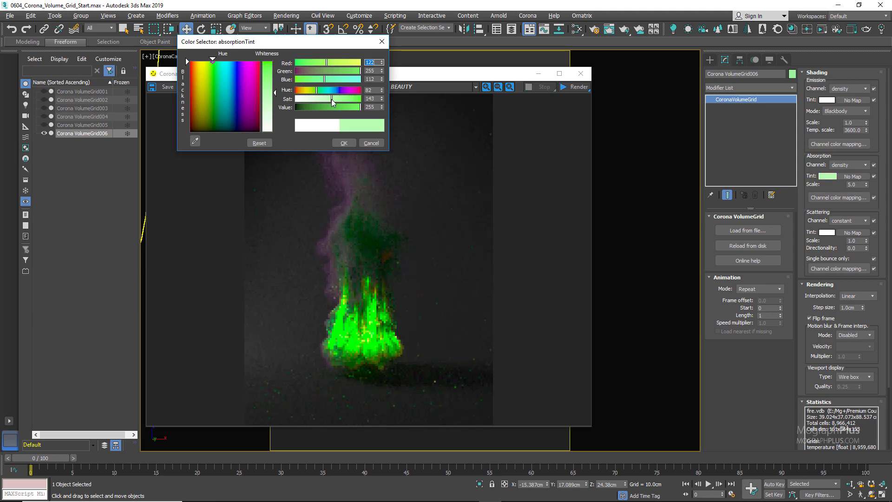
click(371, 143)
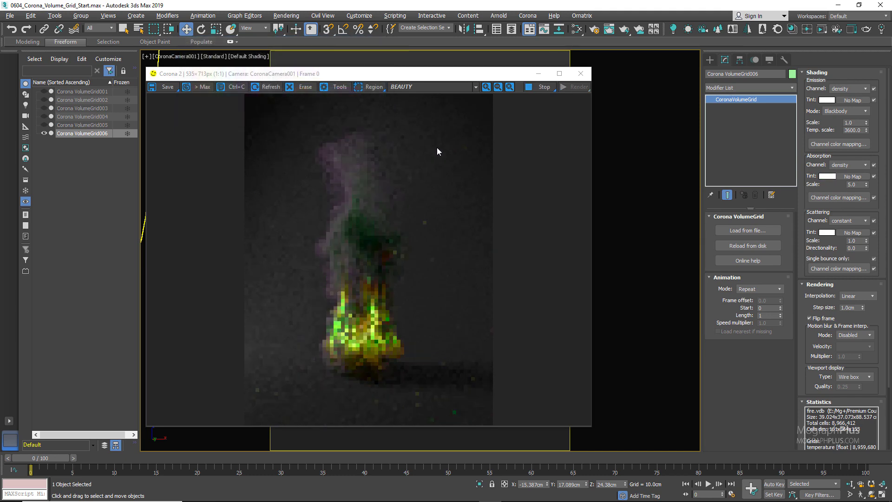
drag(485, 76, 603, 79)
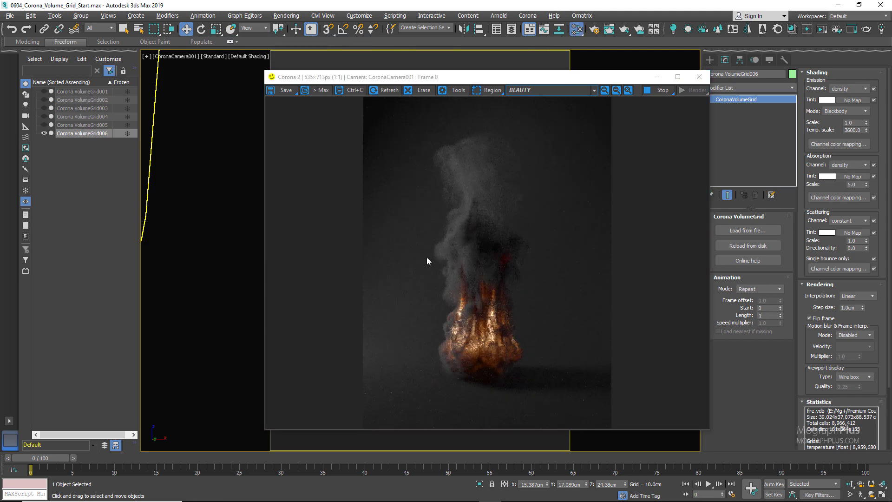
- Instance the Noise map onto the fire grid's absorption tint and turn off the Emission channel
key(m)
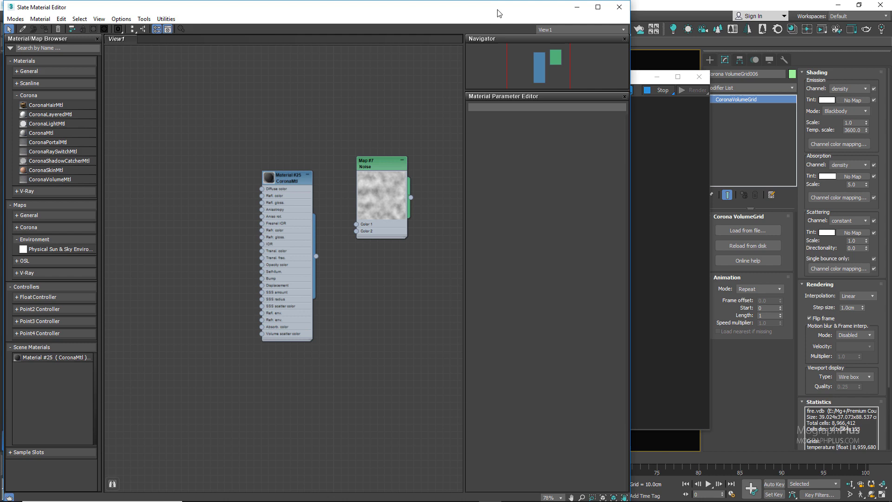
drag(496, 8, 178, 62)
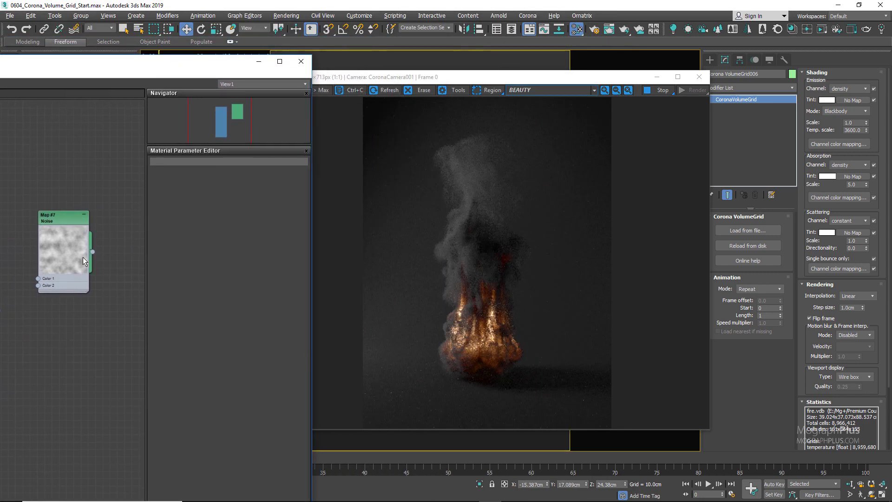
drag(93, 252, 853, 180)
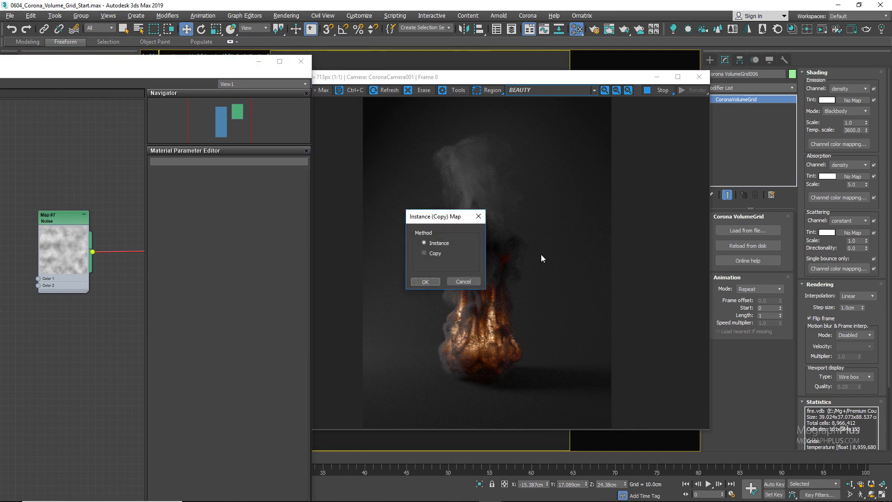
click(417, 282)
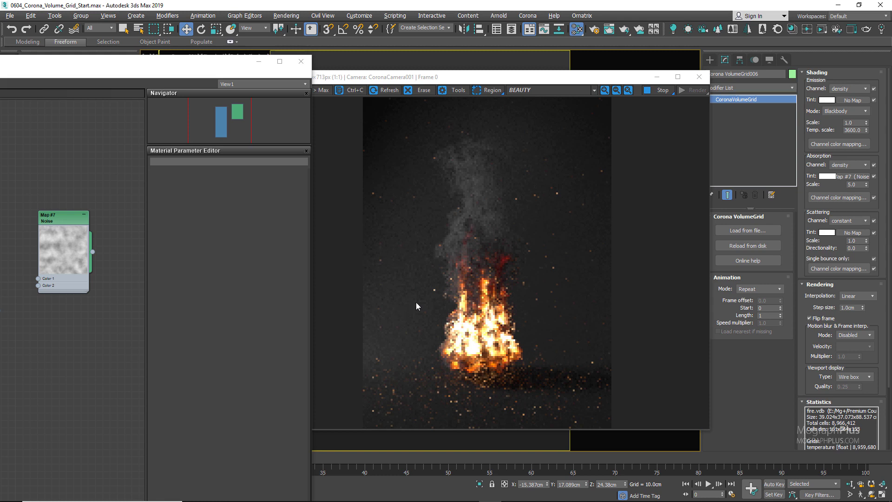
click(874, 89)
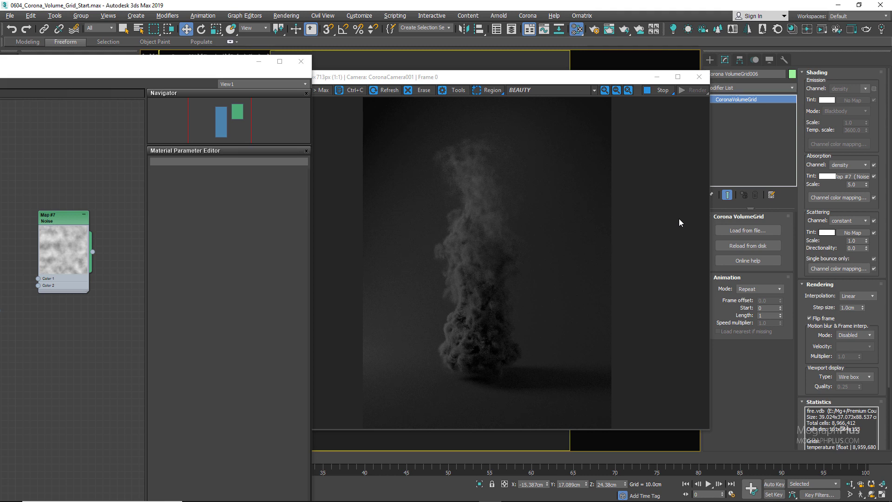
- Clear the Noise map from the absorption tint and try scattering scales 0.1, 0.2 and 0.5
right_click(853, 176)
click(858, 203)
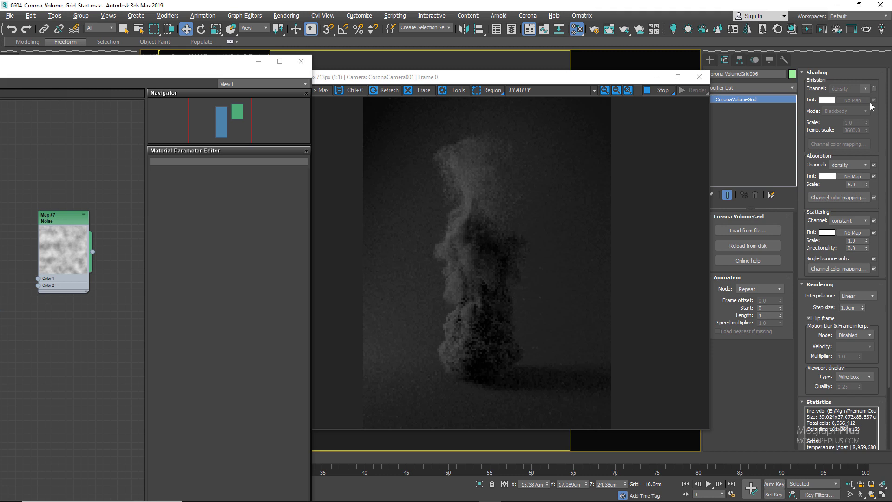
double_click(851, 240)
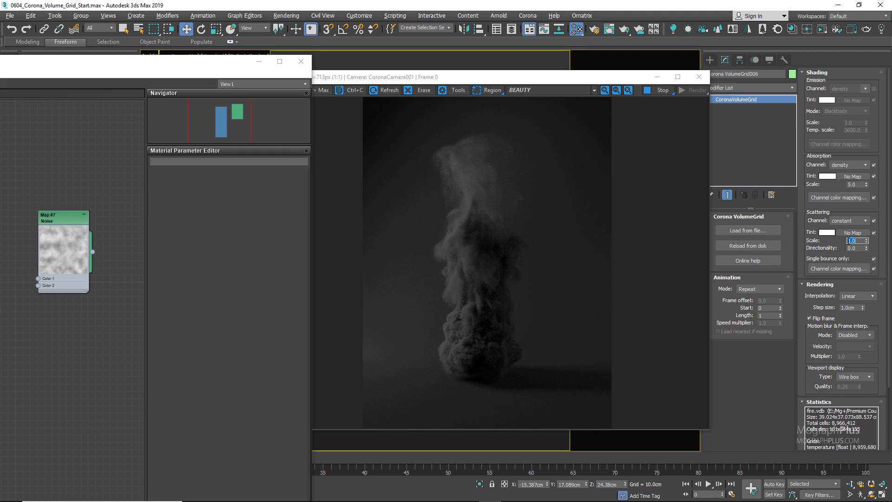
text(0.1)
key(Return)
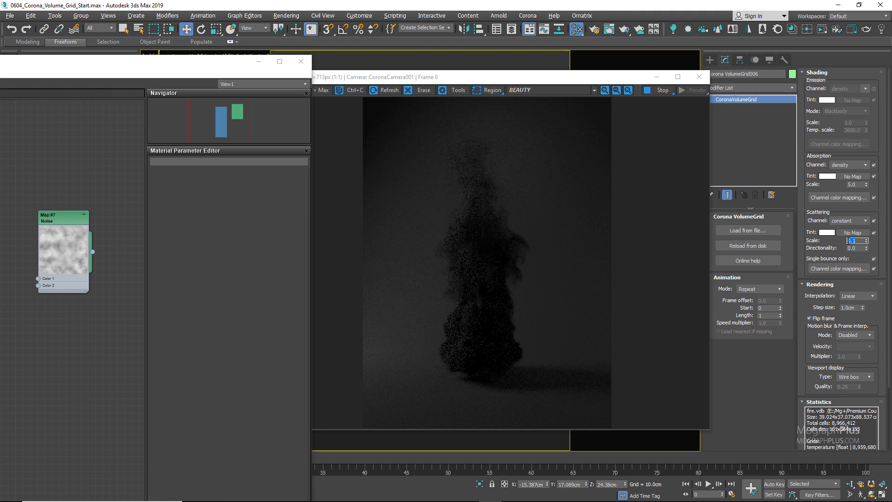
key(Return)
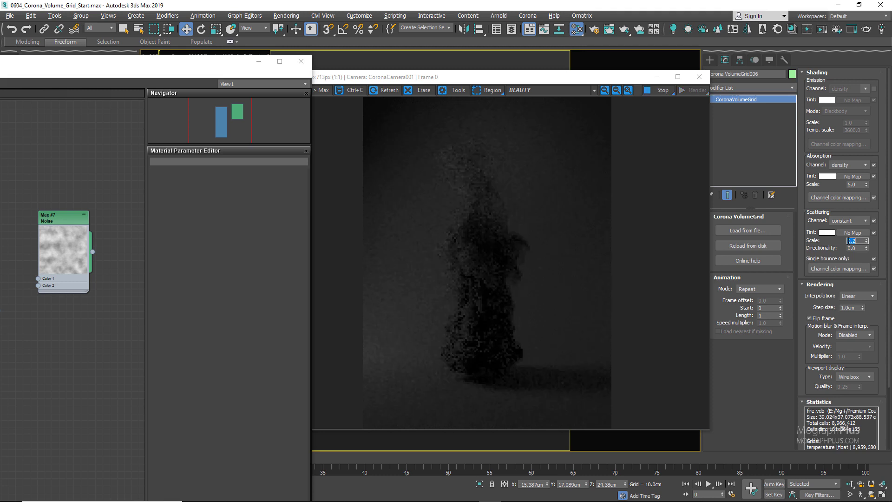
text(0.5)
key(Return)
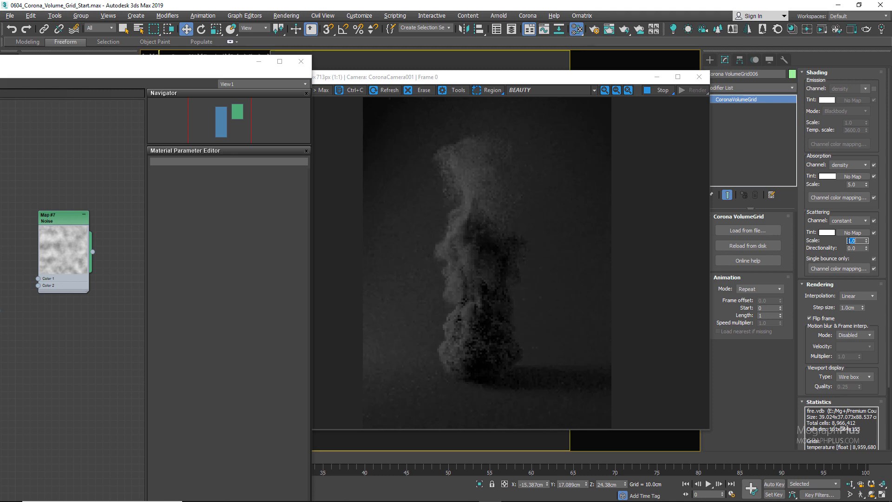
- Test scattering scales 2.0 and 5.0, settling on a scattering scale of 2.0
key(BackSpace)
text(2)
key(Return)
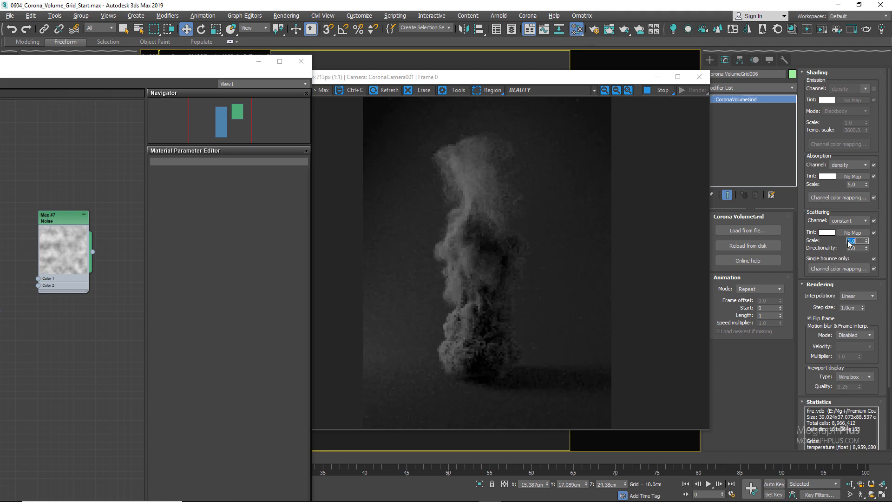
text(5)
key(Return)
text(2)
key(Return)
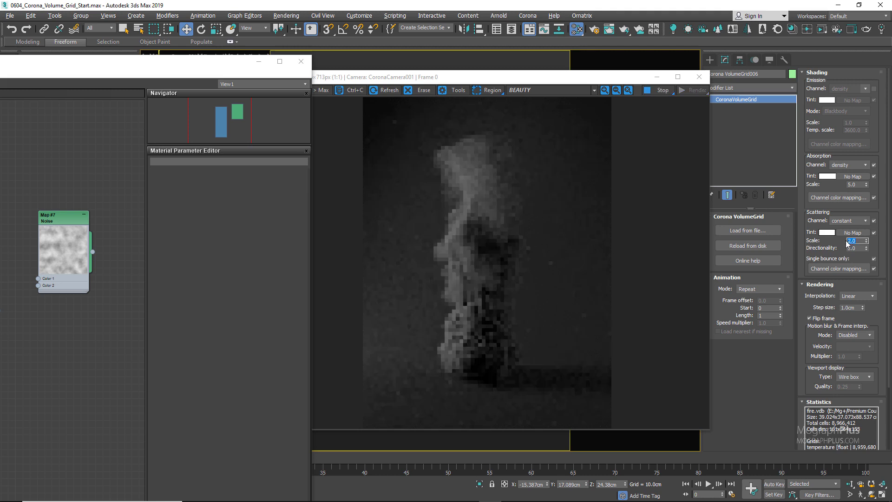
- Close the Slate editor and try a density-driven scattering channel before reverting to constant
scroll(834, 221, down, 1)
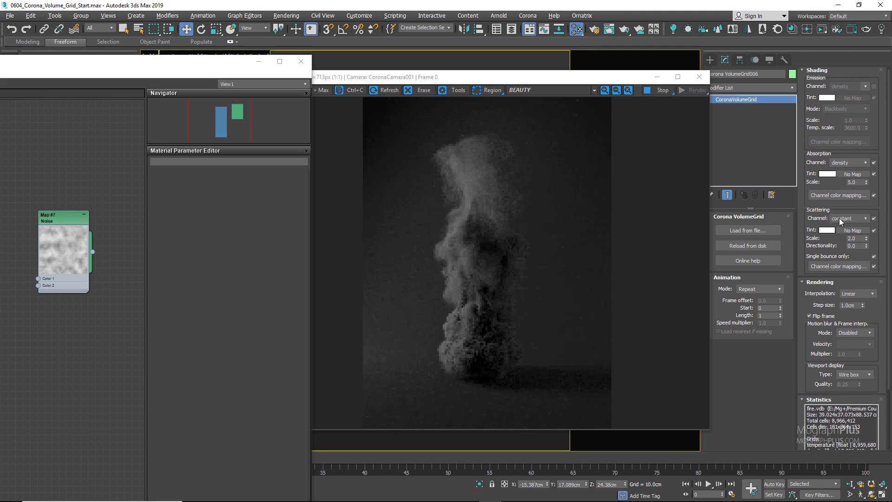
click(840, 220)
click(300, 67)
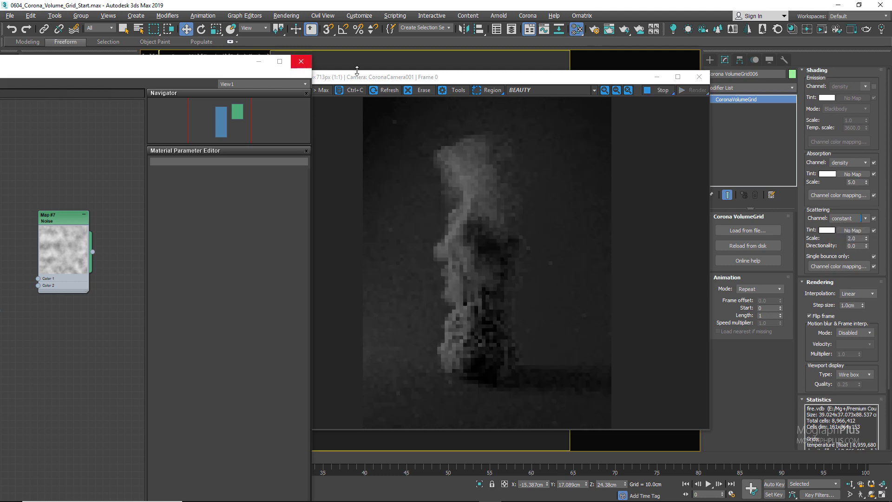
click(302, 61)
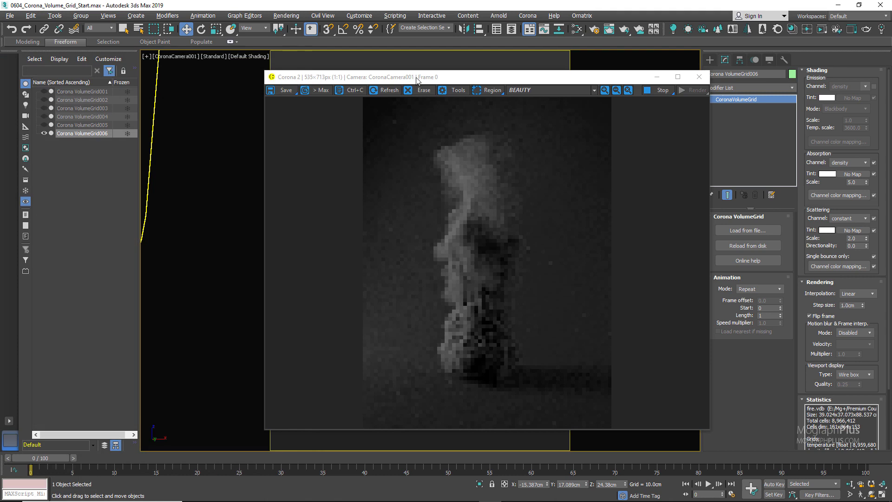
drag(413, 78, 336, 74)
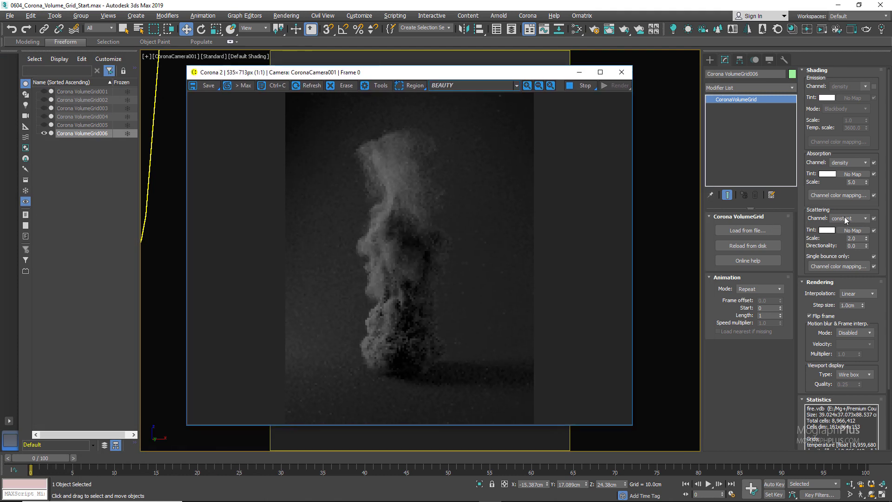
click(847, 219)
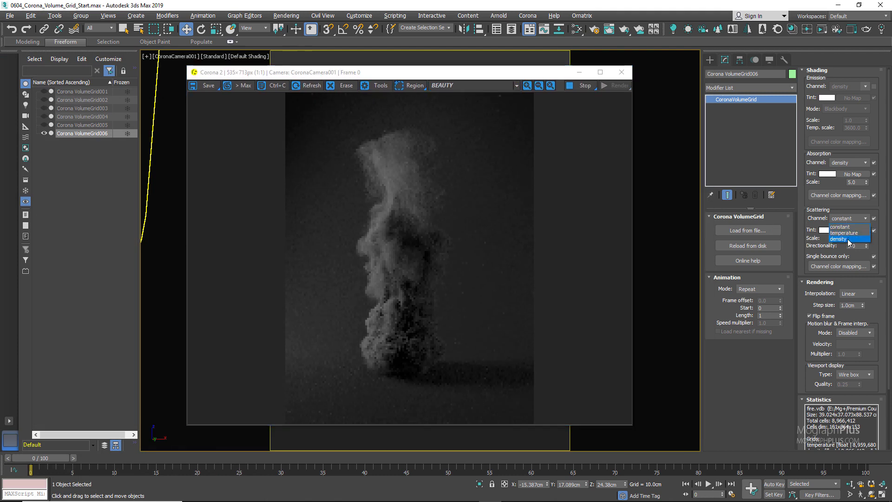
click(828, 216)
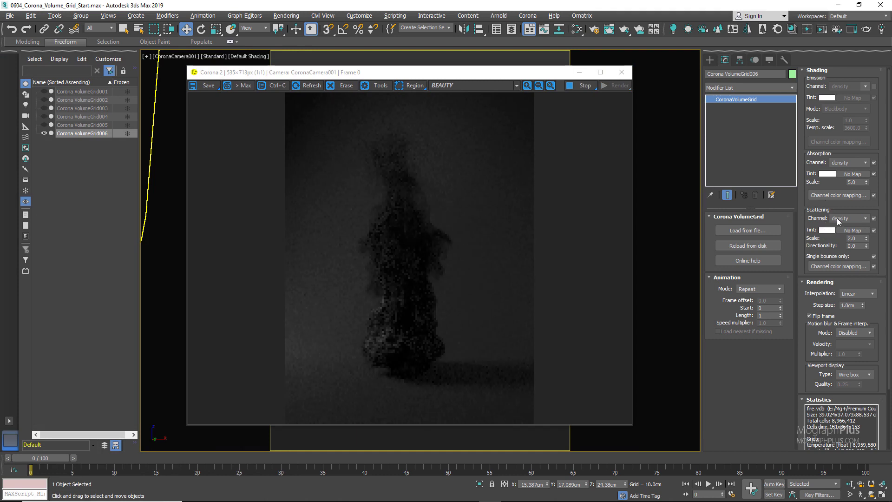
click(826, 220)
click(828, 225)
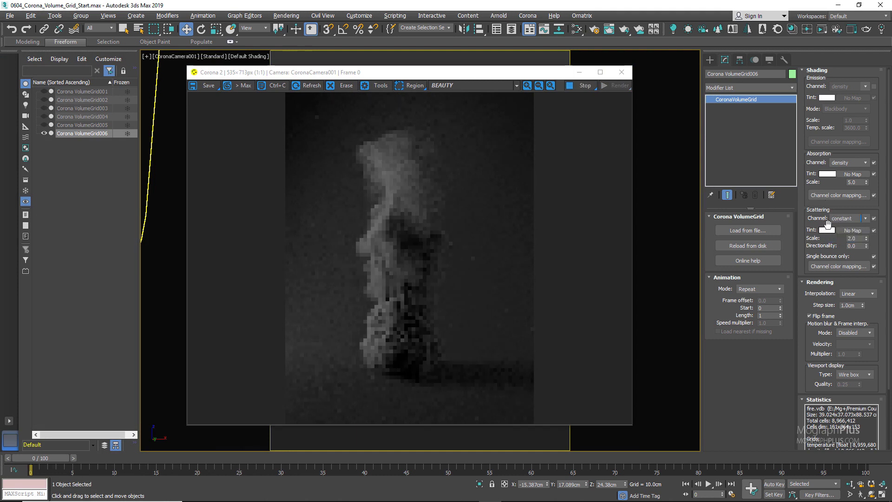
click(827, 230)
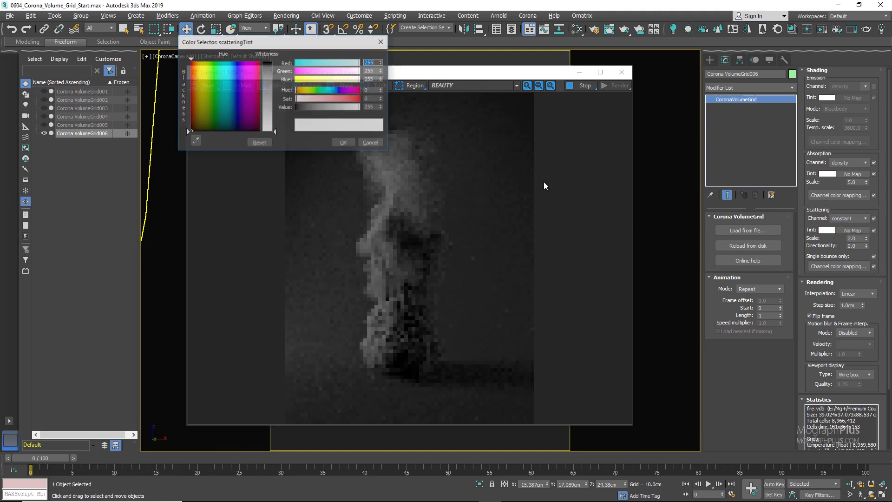
click(344, 91)
click(346, 98)
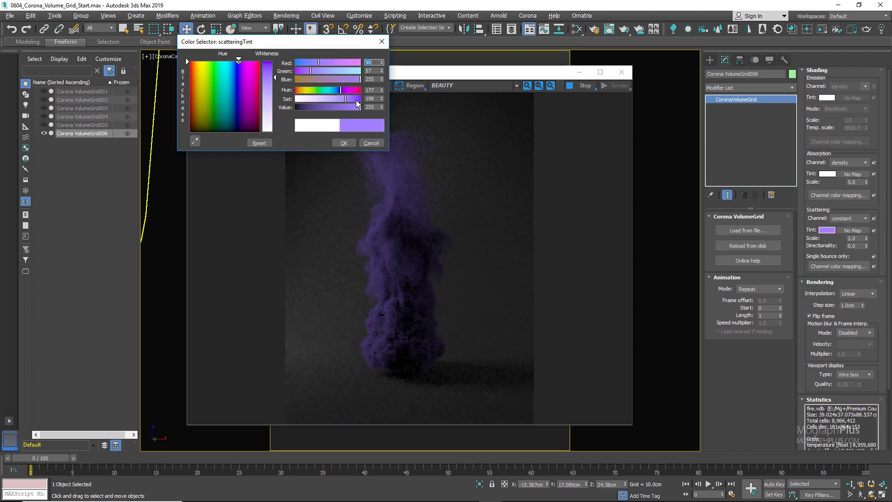
click(353, 98)
click(351, 99)
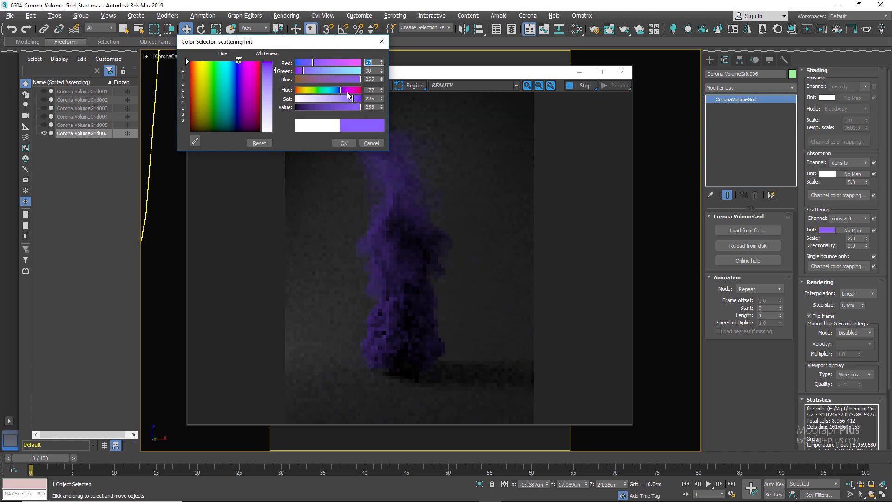
click(346, 92)
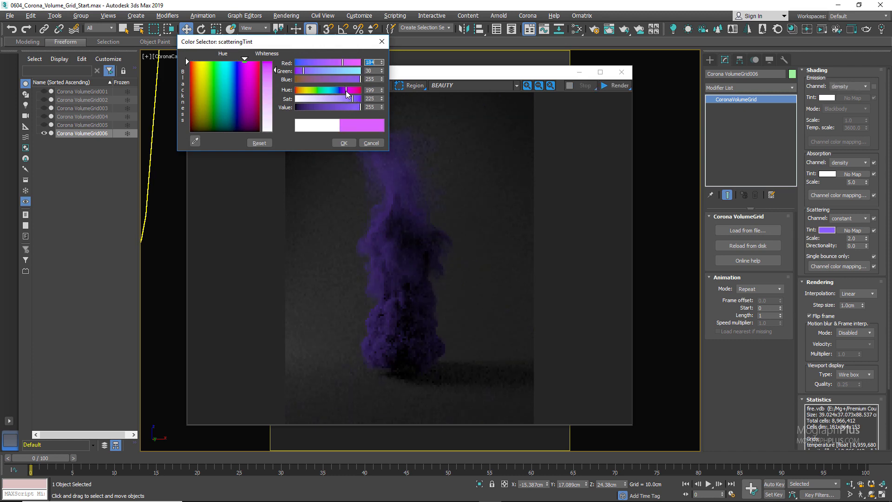
click(320, 90)
drag(330, 89, 351, 108)
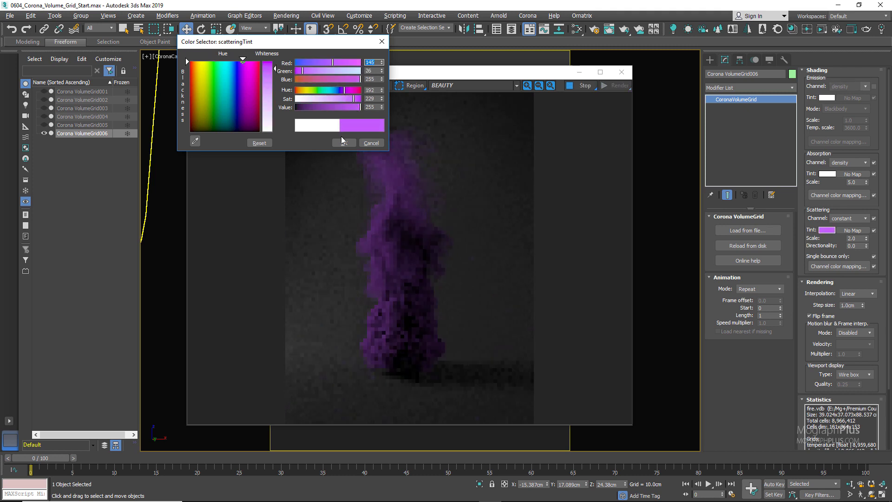
click(371, 143)
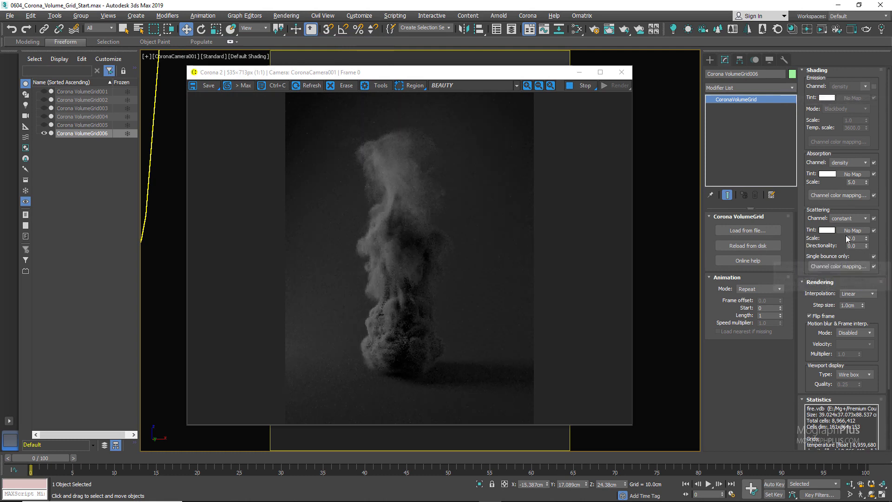
click(827, 231)
drag(330, 90, 350, 90)
click(351, 99)
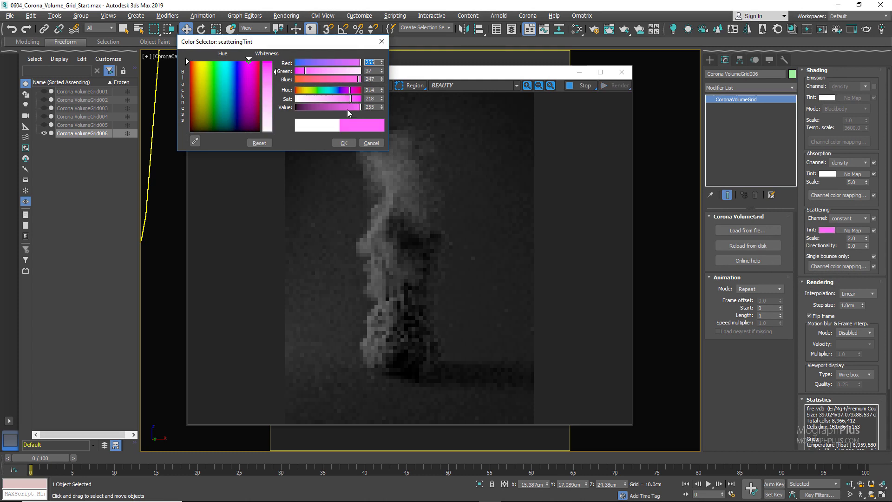
click(344, 143)
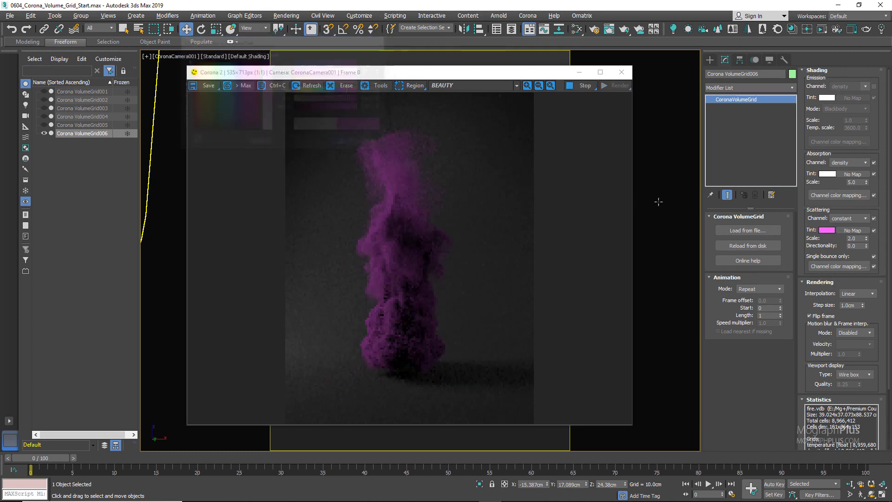
click(874, 256)
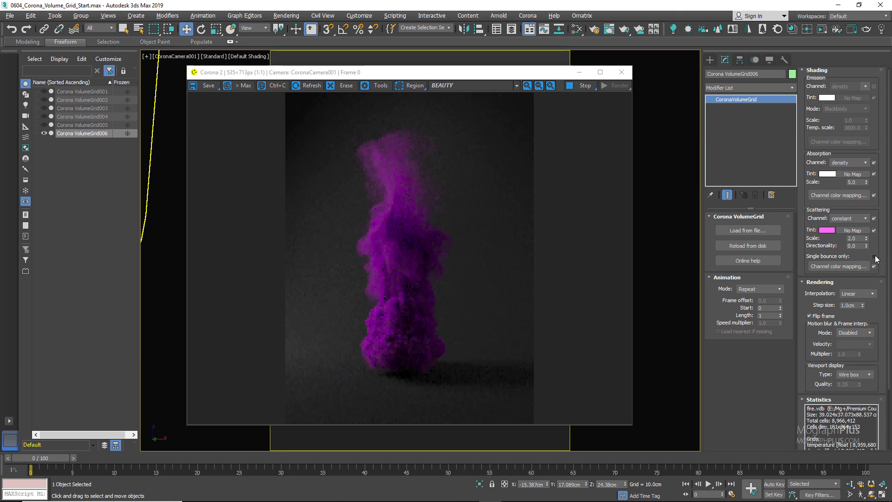
click(874, 256)
click(827, 230)
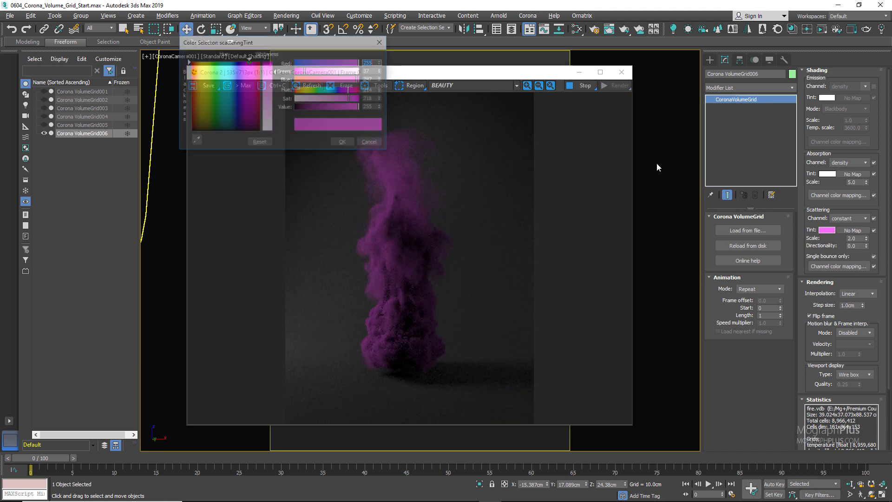
drag(275, 72, 275, 132)
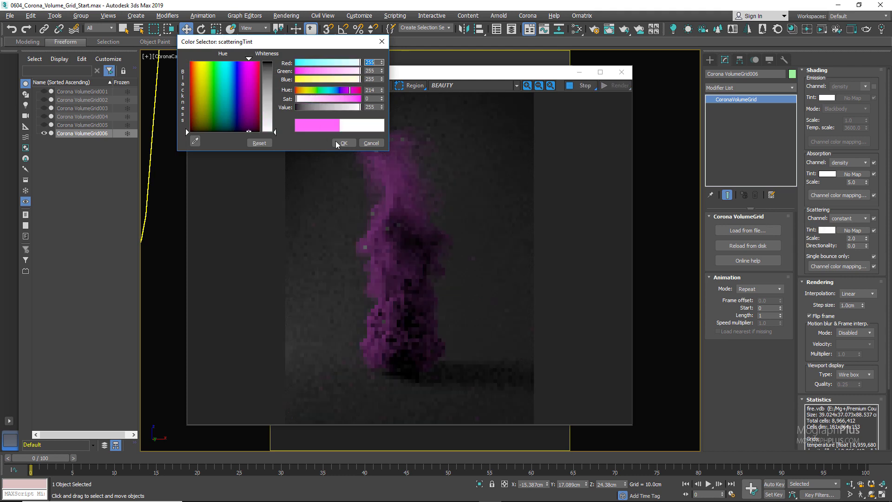
click(338, 143)
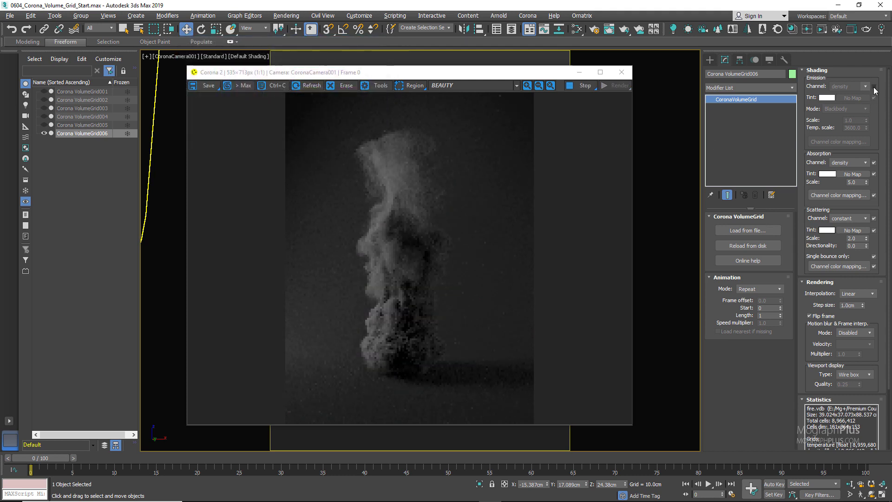
- Try None and Linear volume interpolation, then settle on Quadratic
click(860, 292)
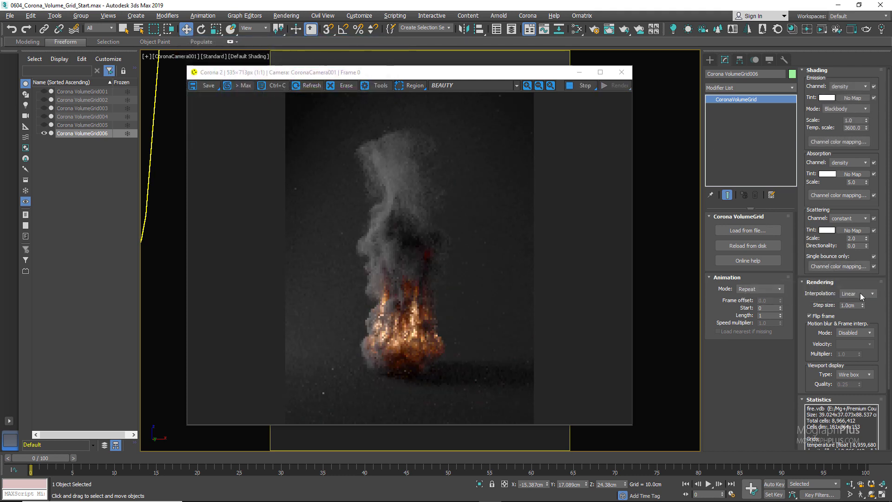
click(862, 302)
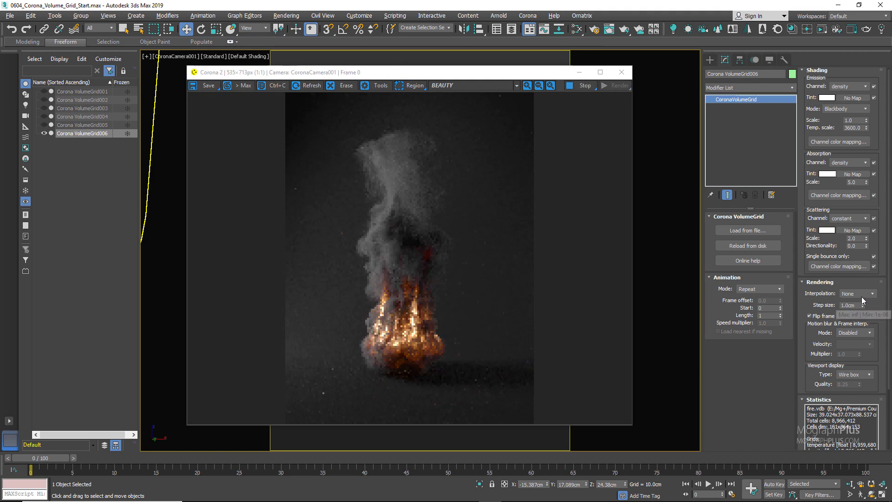
click(862, 295)
click(863, 309)
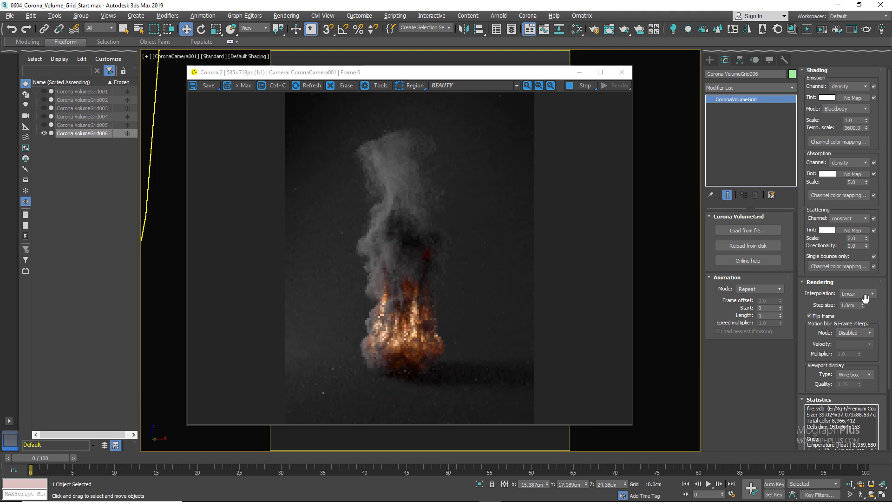
click(866, 295)
click(867, 317)
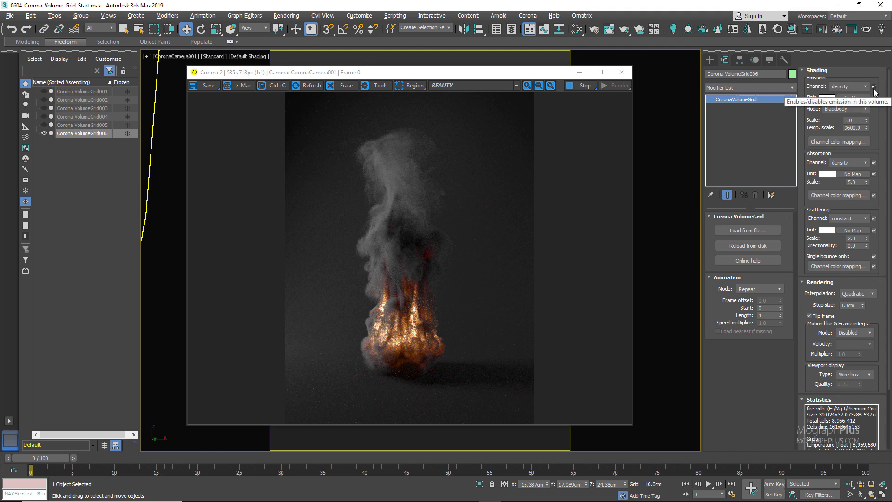
- Set the step size to 10cm and show the render history panel
double_click(848, 305)
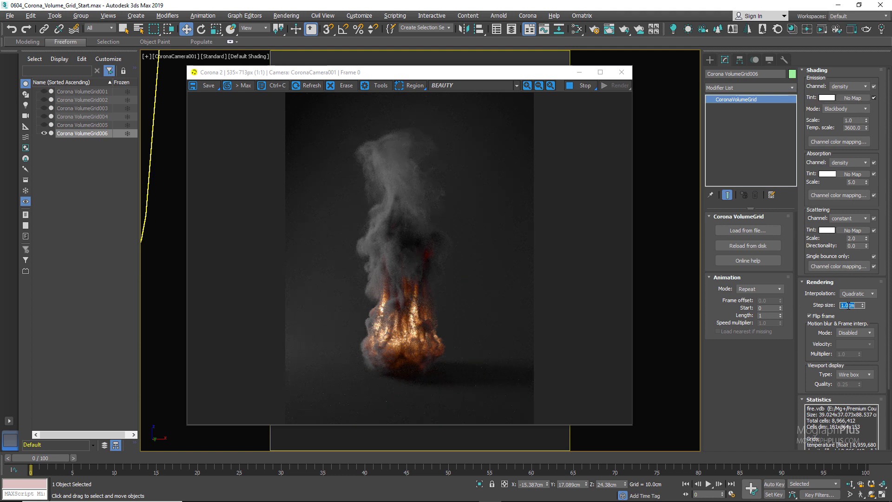
text(10)
key(Return)
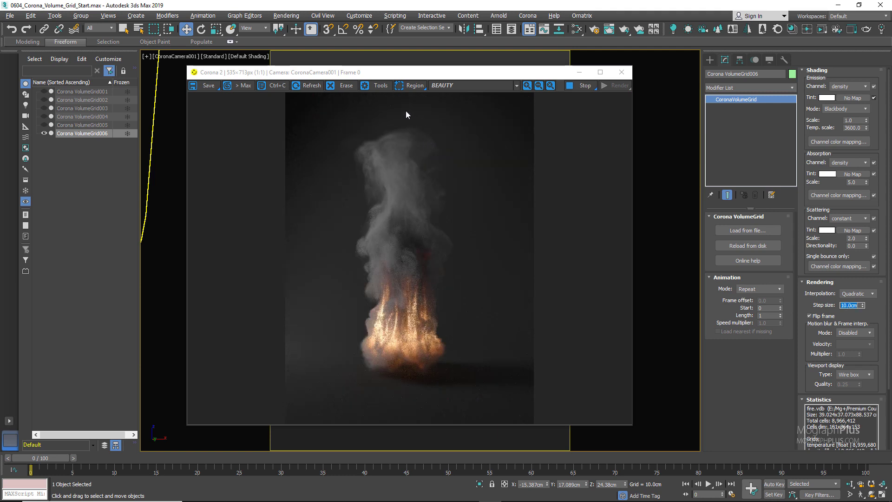
click(382, 86)
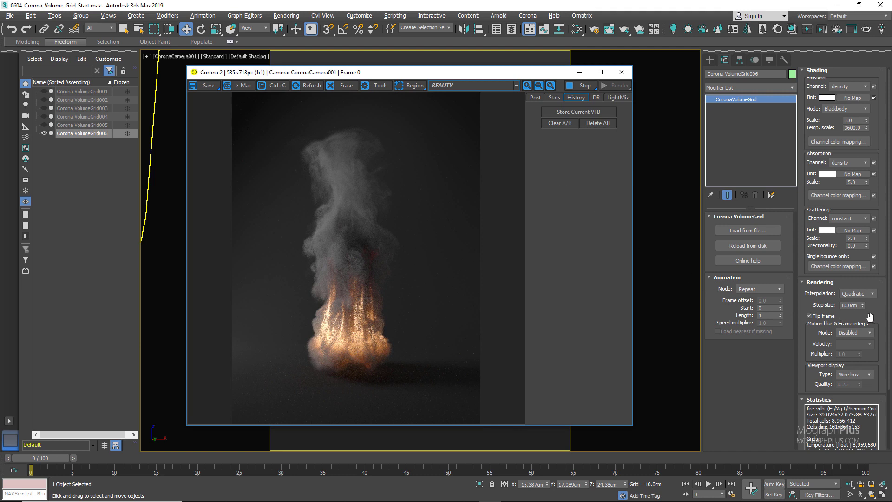
- Change the step size to 0.5cm and compare it A/B against the stored 10cm render
double_click(846, 306)
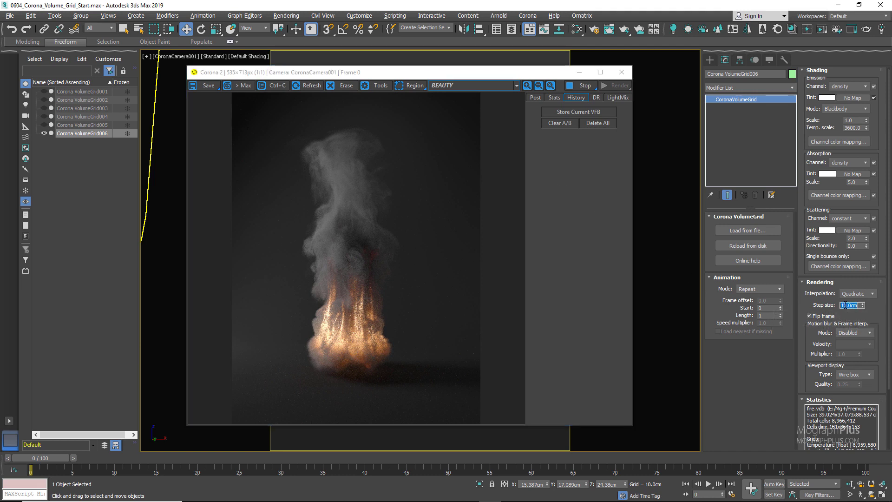
text(0.5)
key(Return)
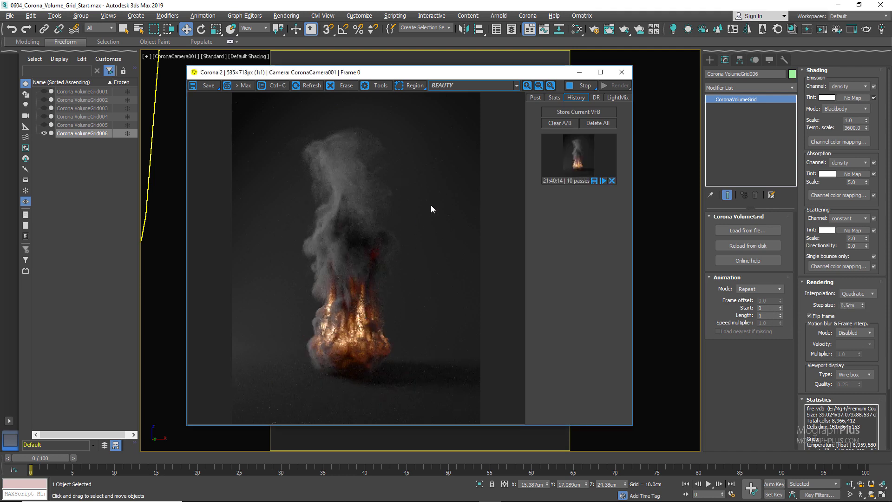
click(574, 155)
drag(354, 241, 284, 258)
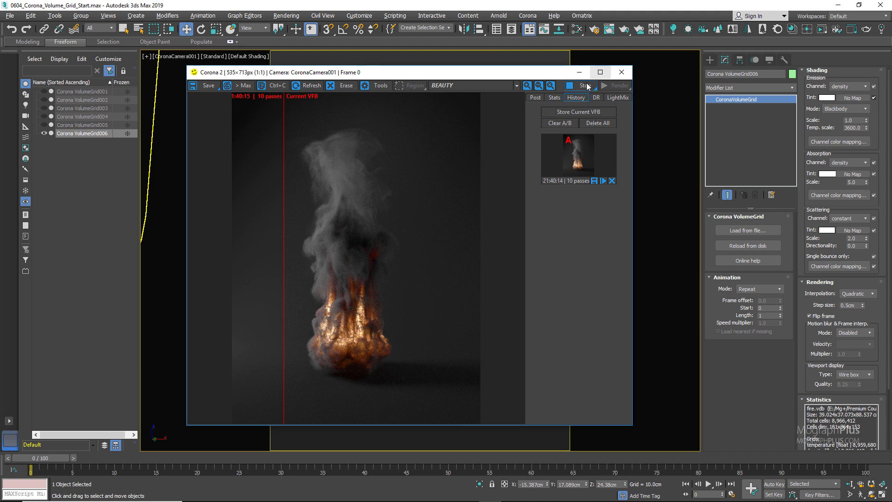
click(586, 146)
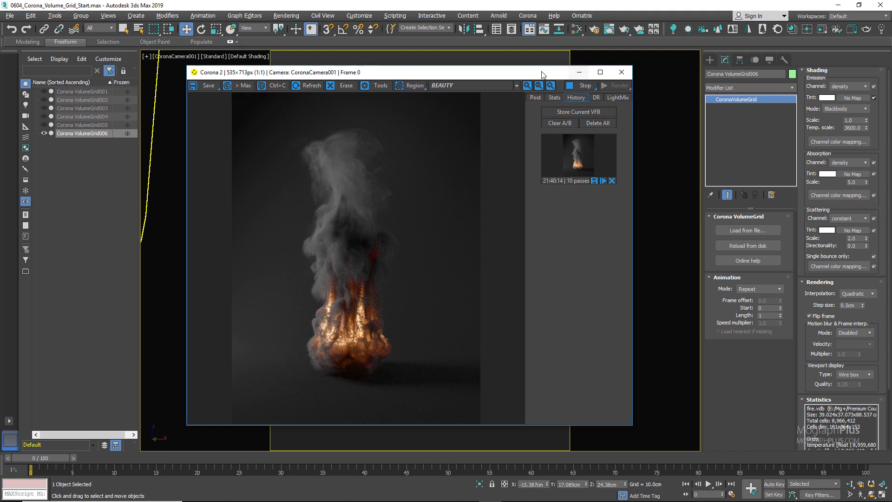
drag(580, 77, 669, 79)
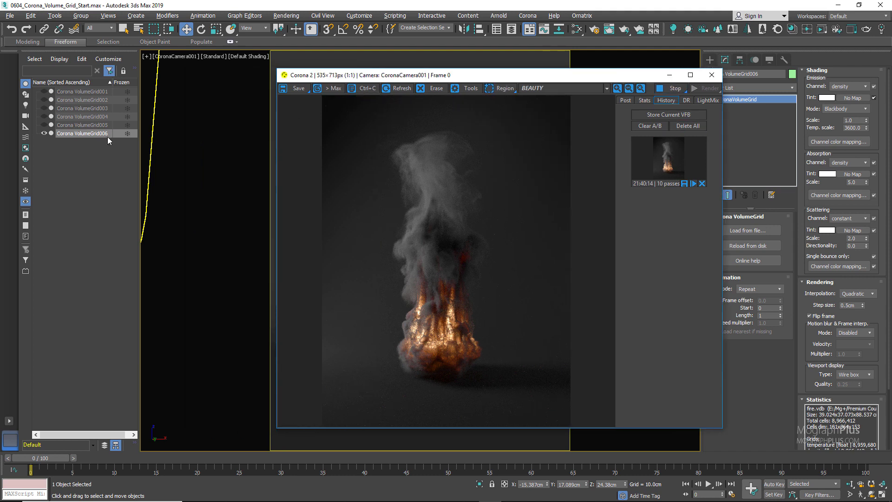
- Hide Corona VolumeGrid006, show and select Corona VolumeGrid001, and reposition the render window
click(43, 133)
click(44, 91)
click(60, 91)
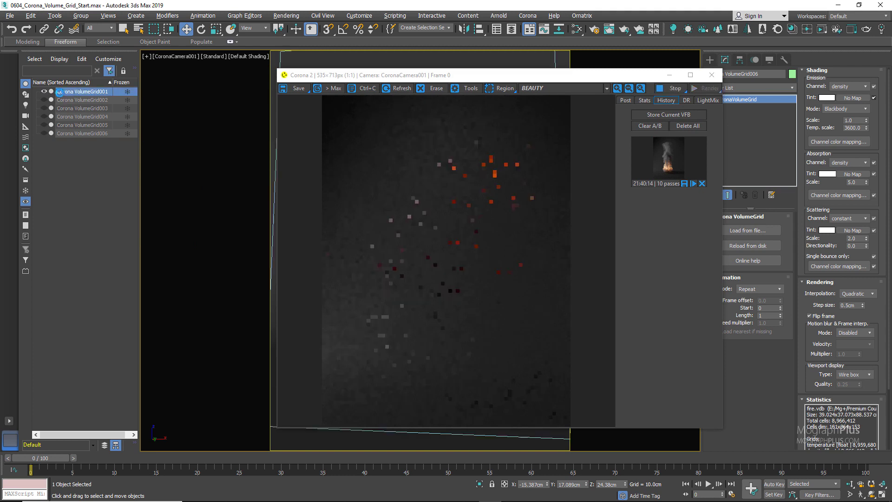
click(433, 76)
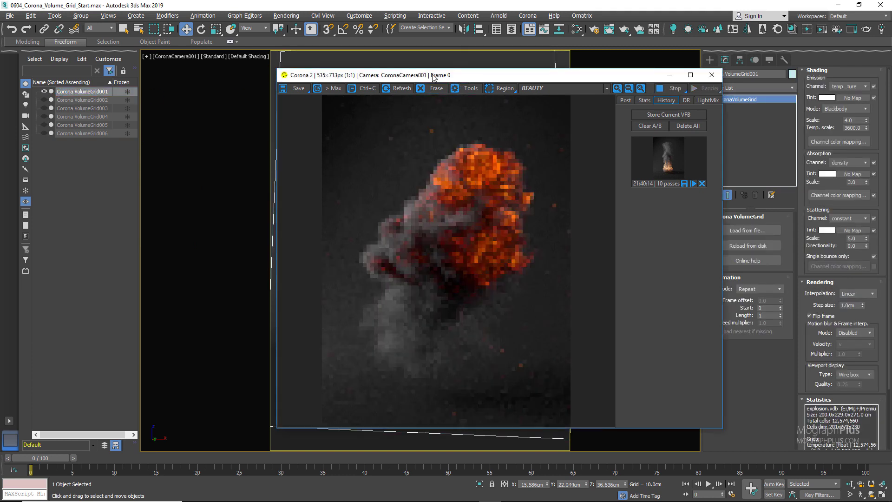
drag(432, 76, 312, 79)
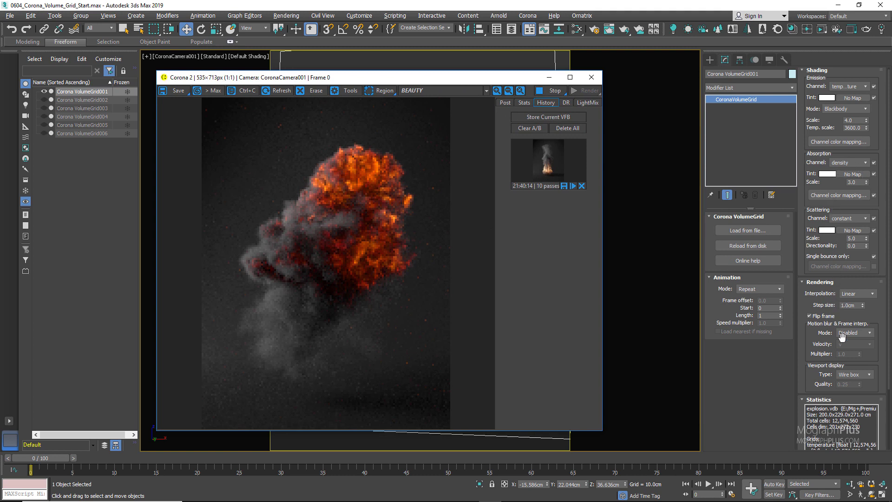
drag(411, 77, 462, 78)
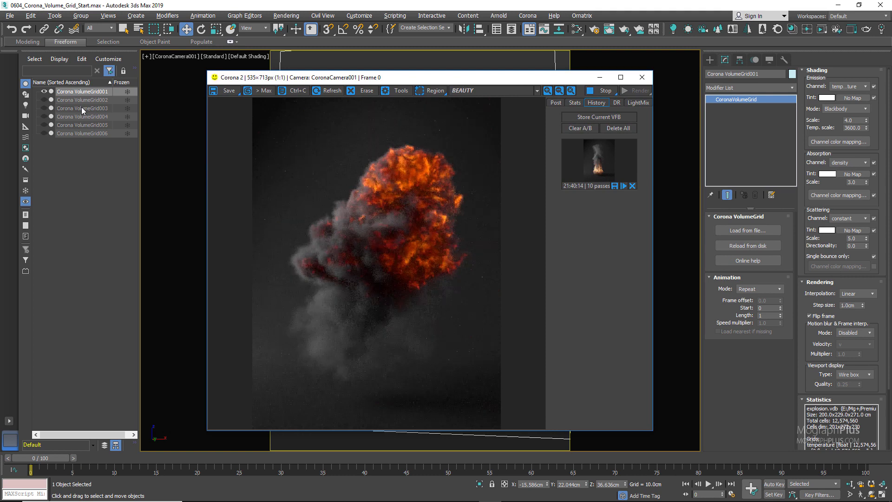
- Swap VolumeGrid001 for the cyan smoke VolumeGrid002 and inspect its scattering tint colour
click(43, 91)
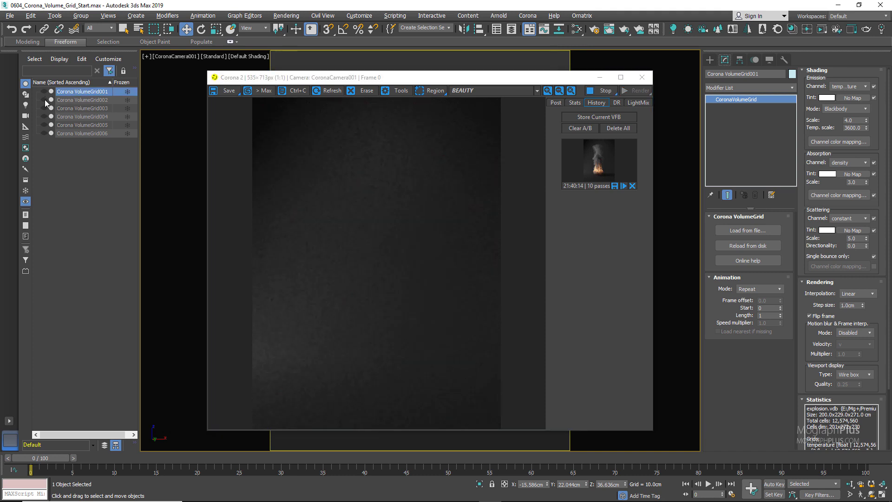
click(44, 99)
click(66, 102)
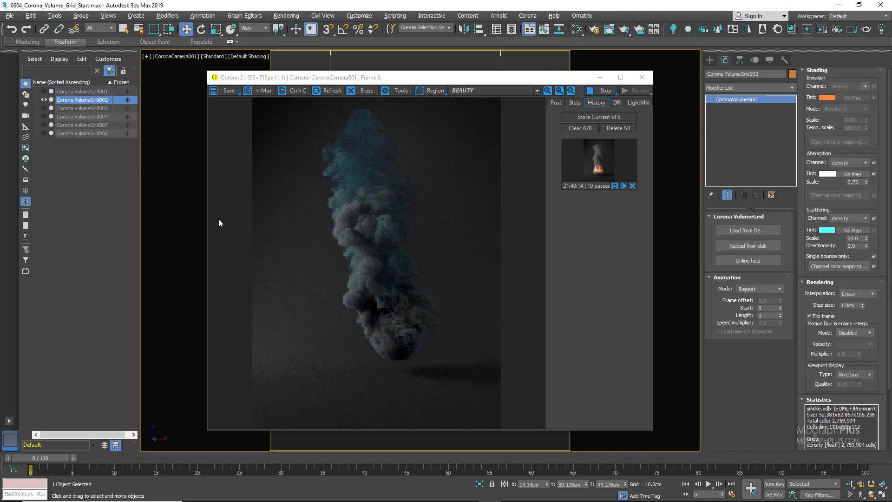
click(827, 230)
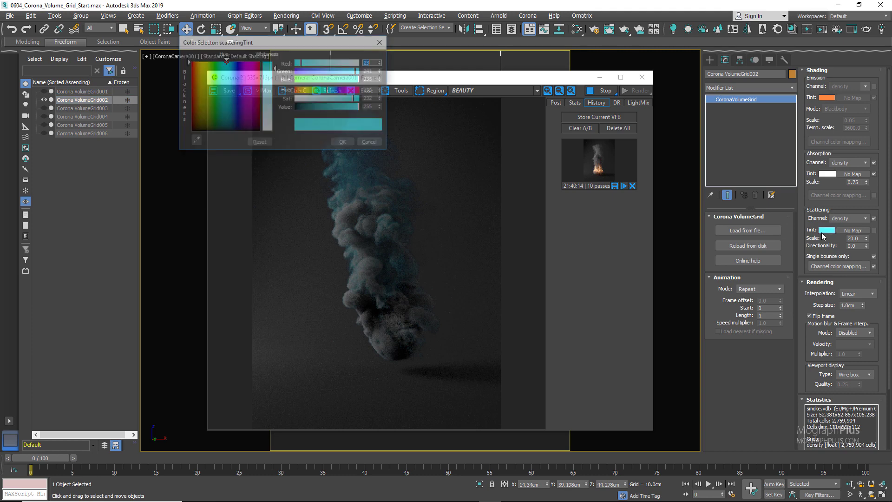
click(371, 140)
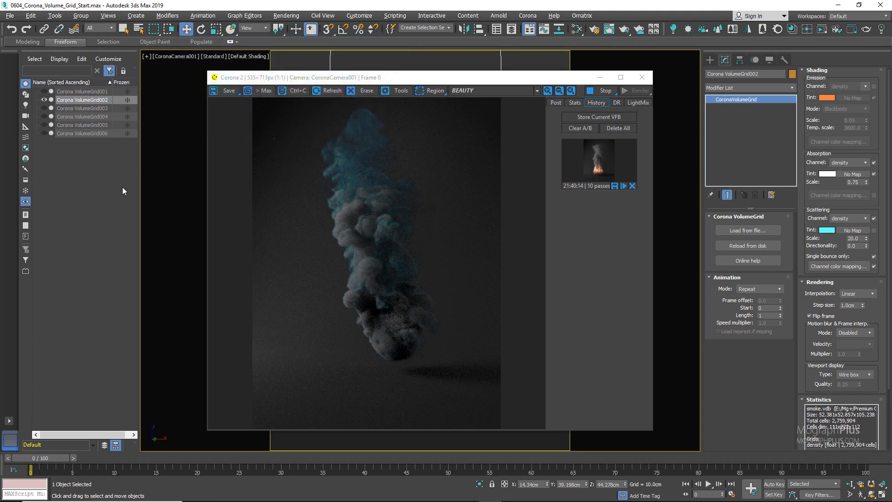
- Hide VolumeGrid002, show VolumeGrid003 with default_flame.vdb, and make VolumeGrid004 visible
click(44, 100)
click(44, 108)
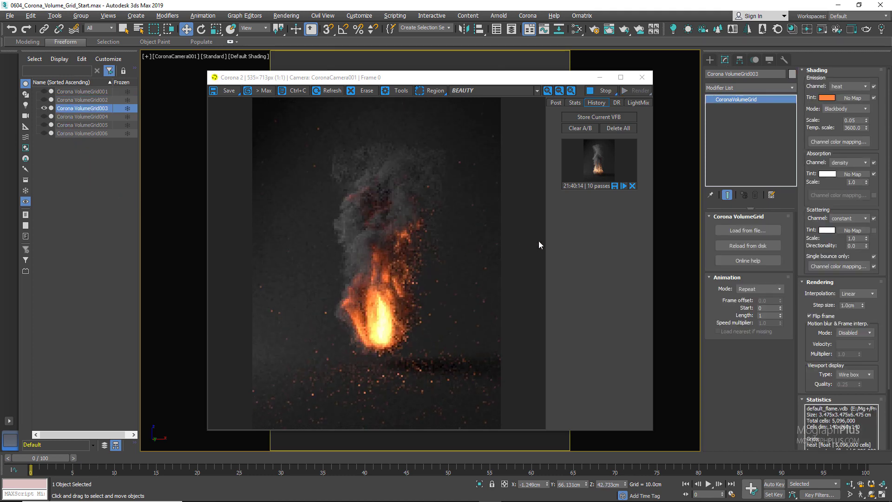
double_click(845, 407)
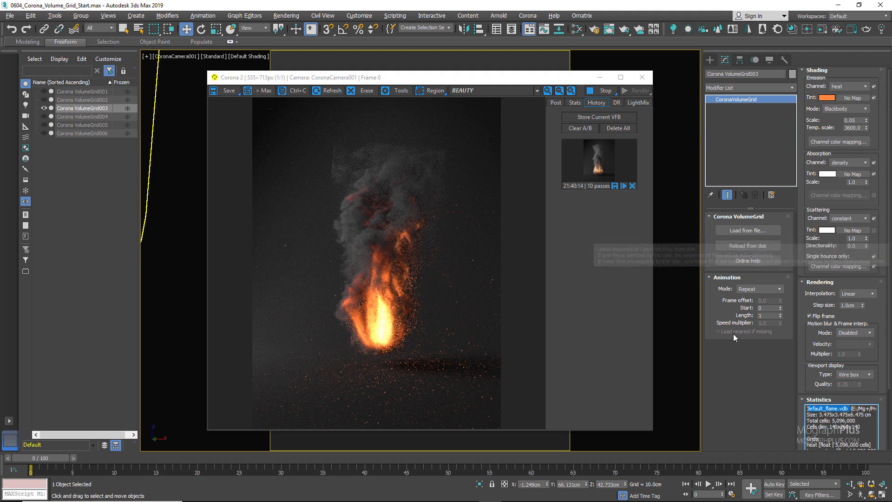
click(72, 116)
click(44, 115)
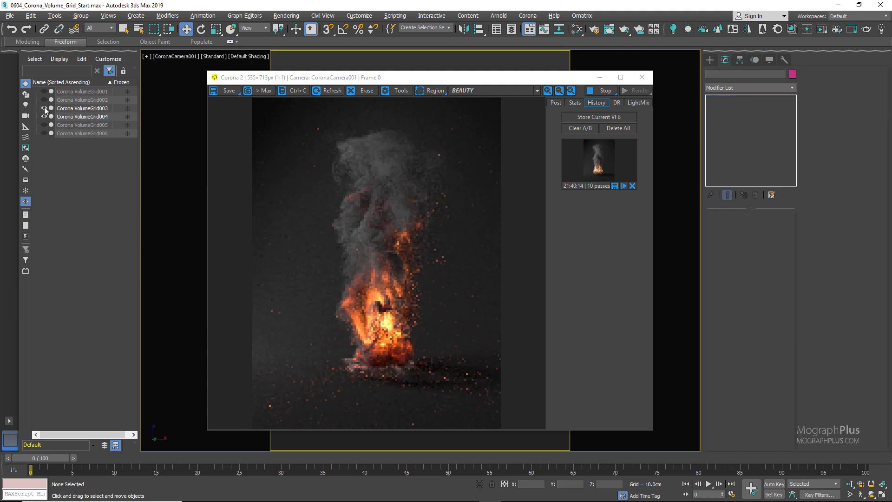
- Hide VolumeGrid003 and review VolumeGrid004's absorption and scattering scale values
click(44, 108)
click(77, 116)
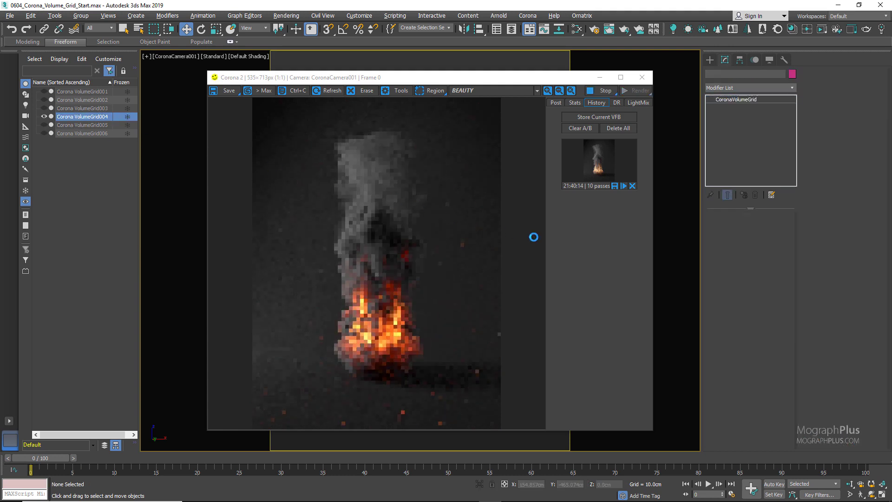
double_click(854, 184)
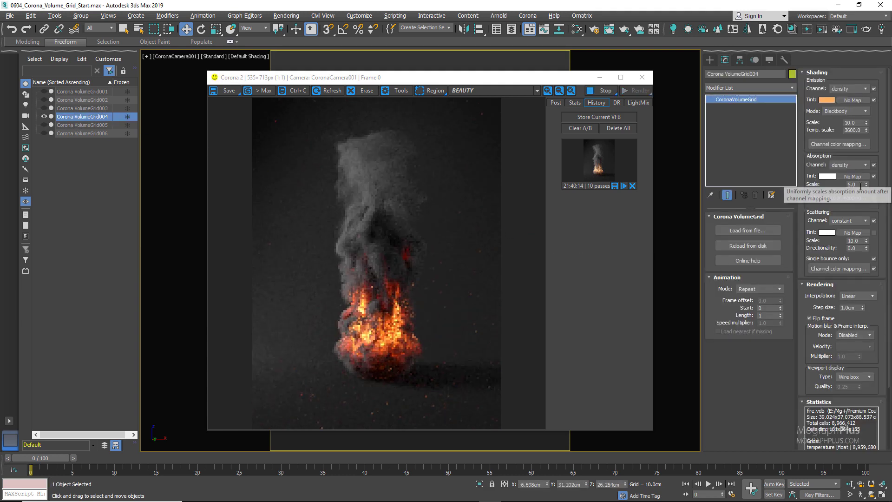
key(Tab)
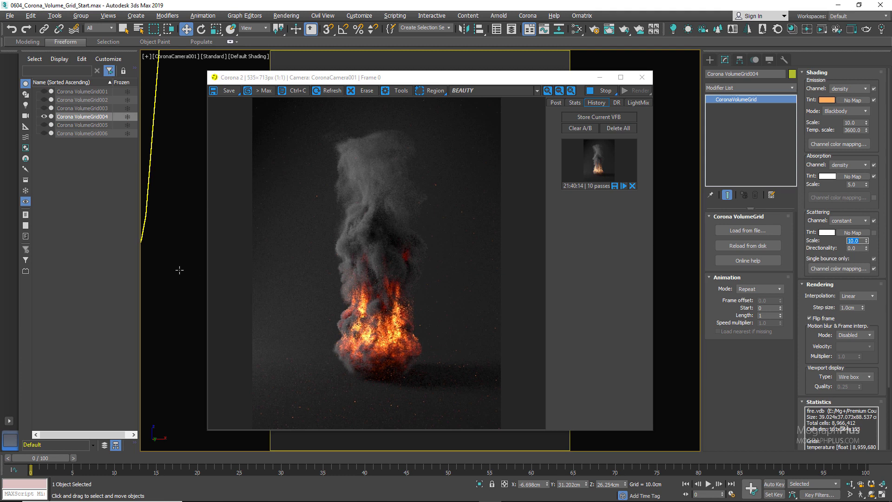
- Hide VolumeGrid004 and show and select the puffy smoke VolumeGrid005
click(43, 116)
click(44, 125)
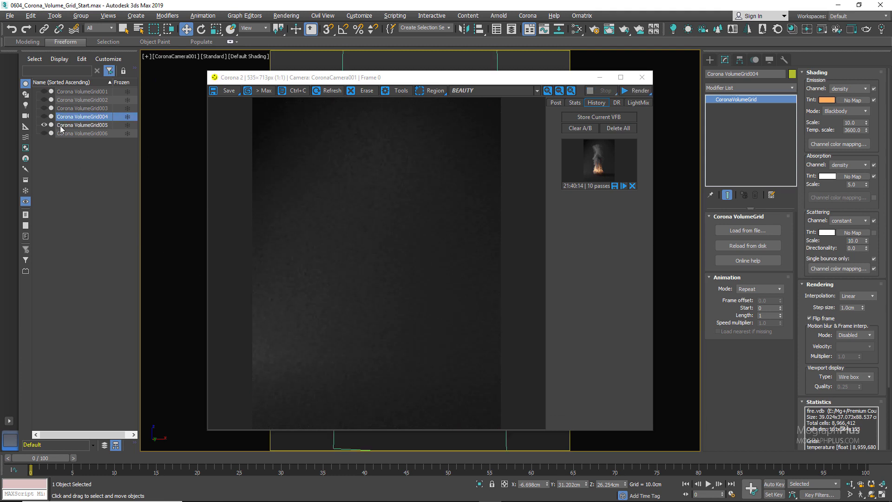
click(69, 125)
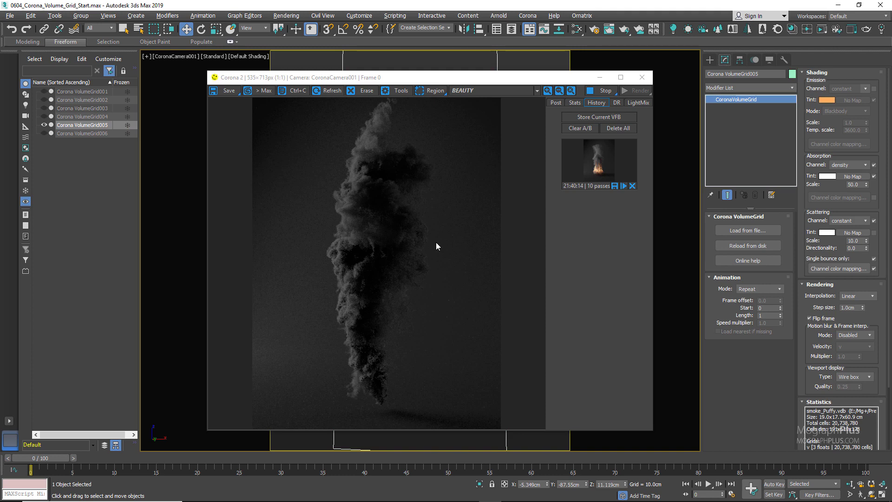
- Lower the puffy smoke's absorption scale from 50.0 to 10.0
double_click(856, 184)
text(10)
key(Return)
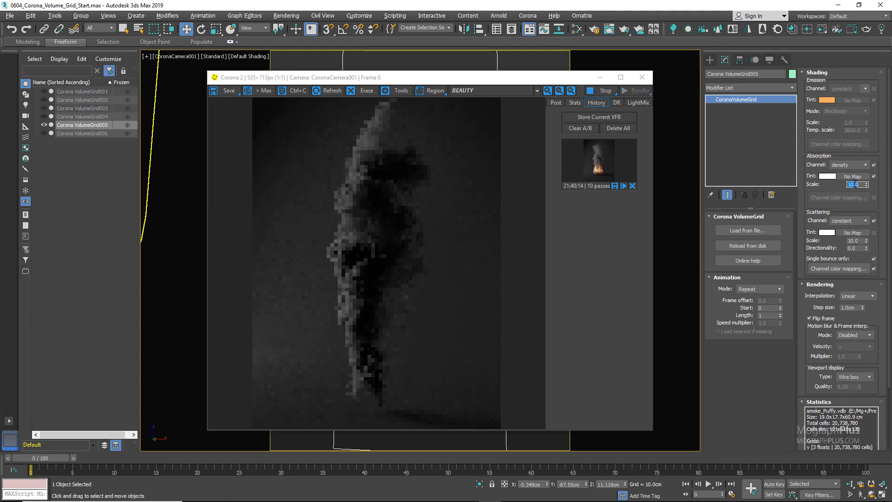